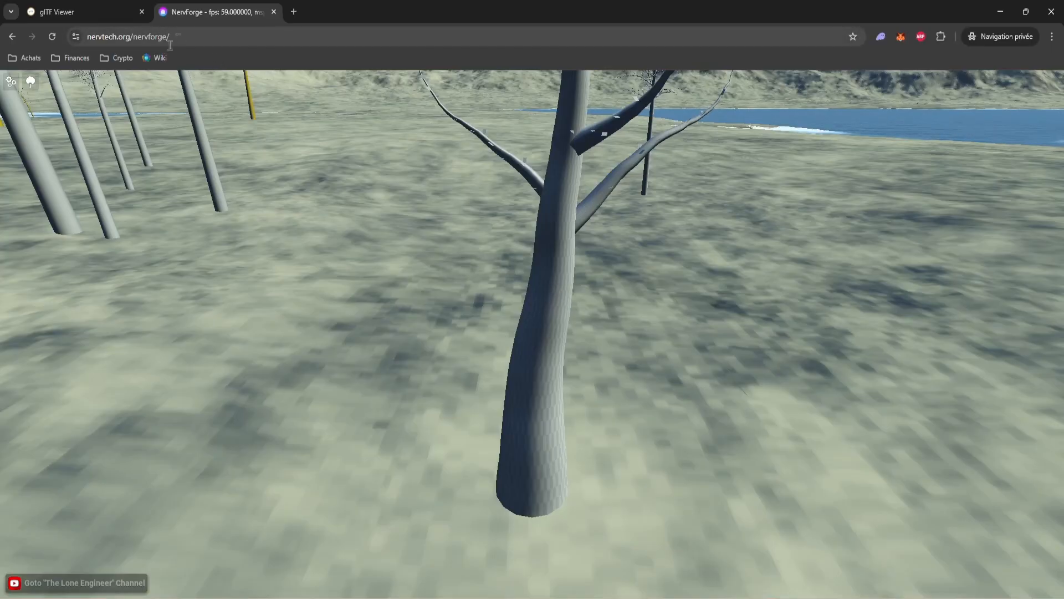
Examine the generated tree in the terrain scene from several angles and distances.
drag(174, 40, 77, 33)
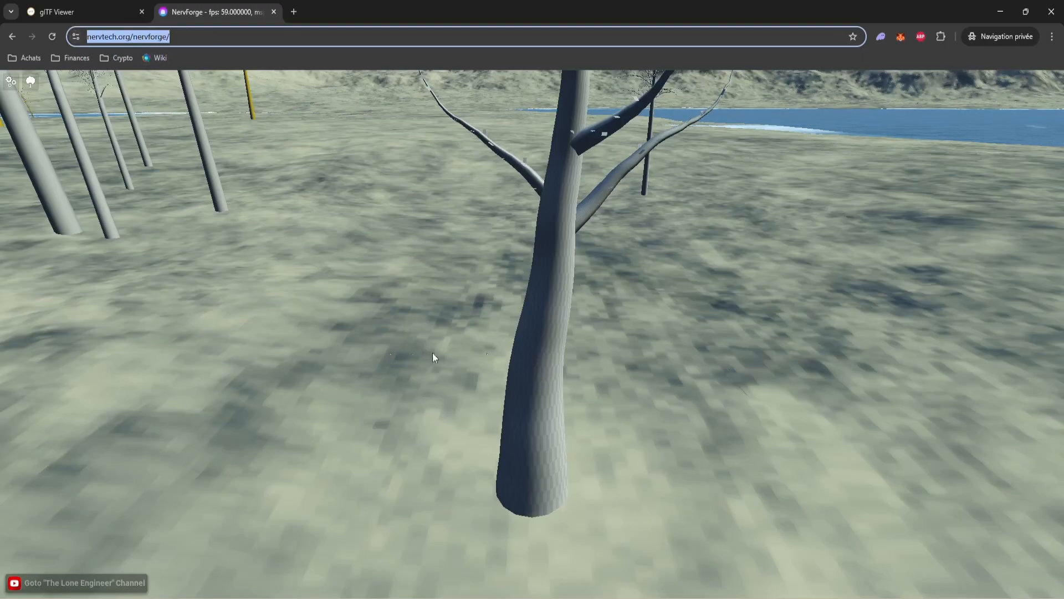
drag(588, 338, 590, 311)
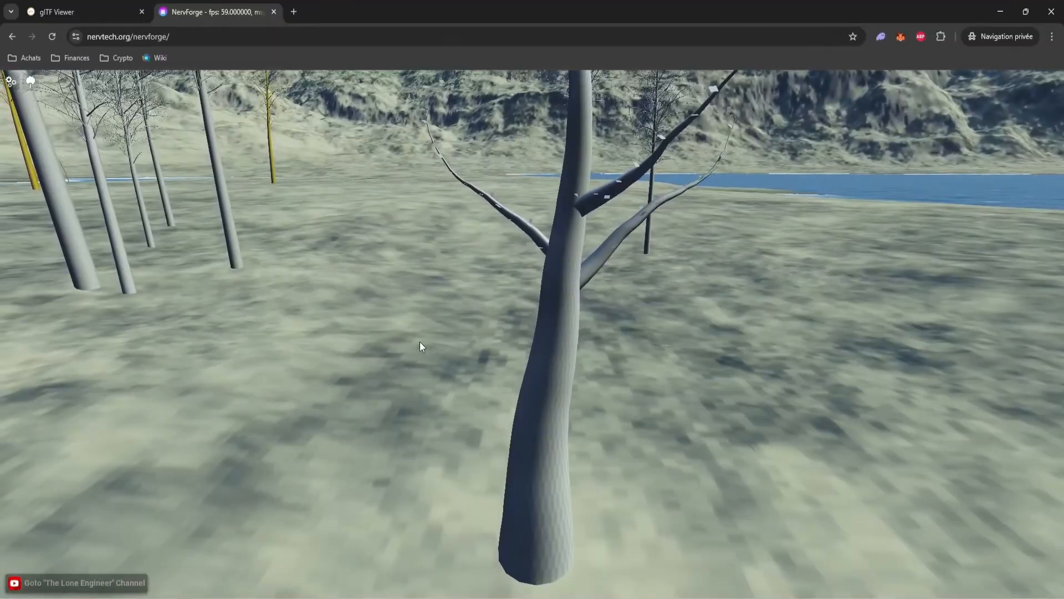
drag(487, 401, 504, 381)
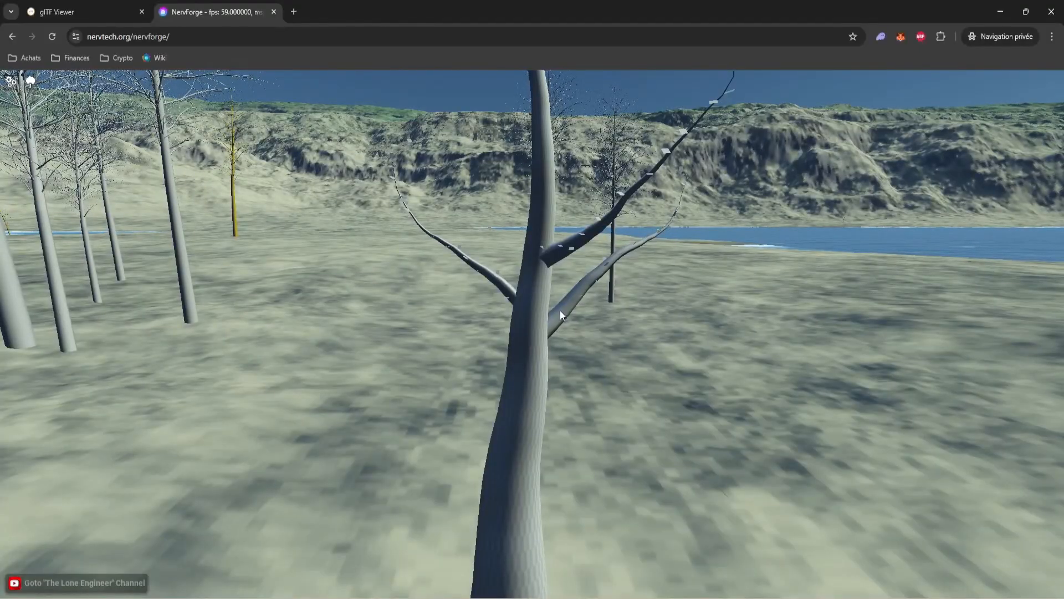
mouse_move(378, 296)
mouse_down()
mouse_move(364, 271)
mouse_move(364, 311)
mouse_up()
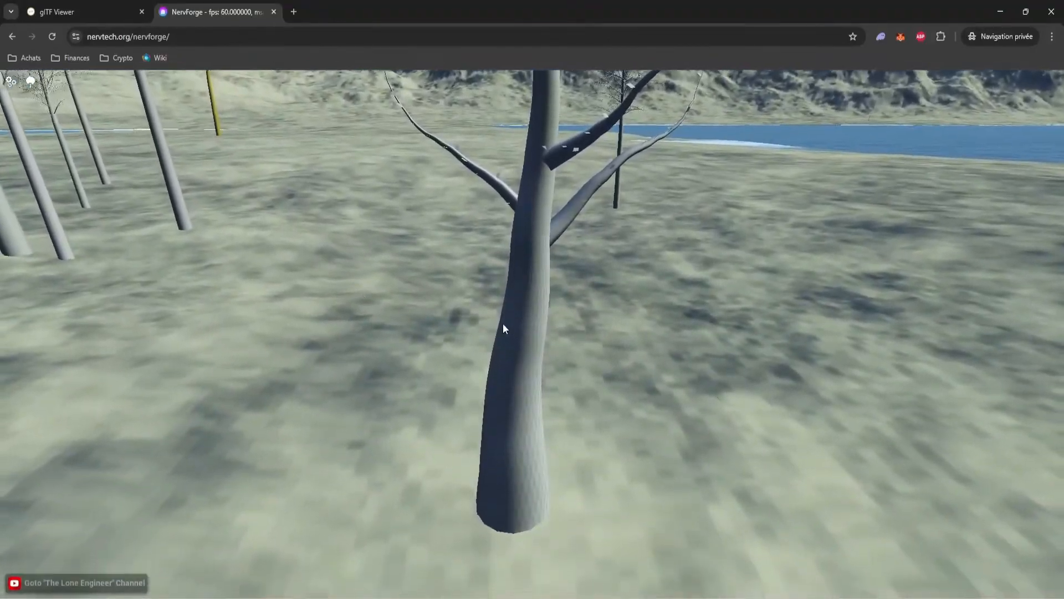
drag(504, 333, 478, 324)
key(s)
key(d)
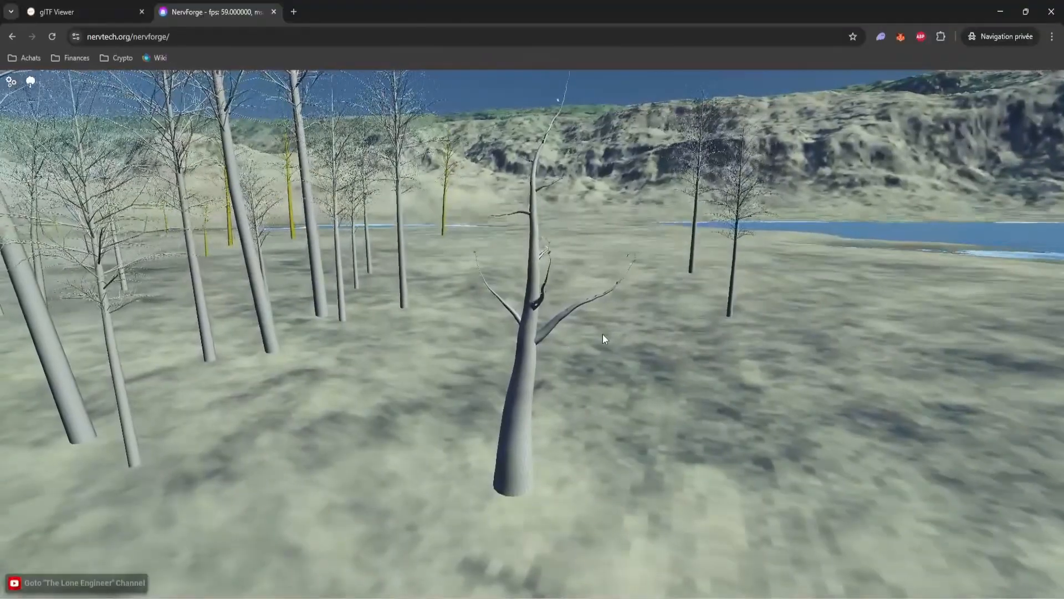
mouse_move(603, 334)
mouse_down()
mouse_move(589, 338)
mouse_move(601, 331)
mouse_up()
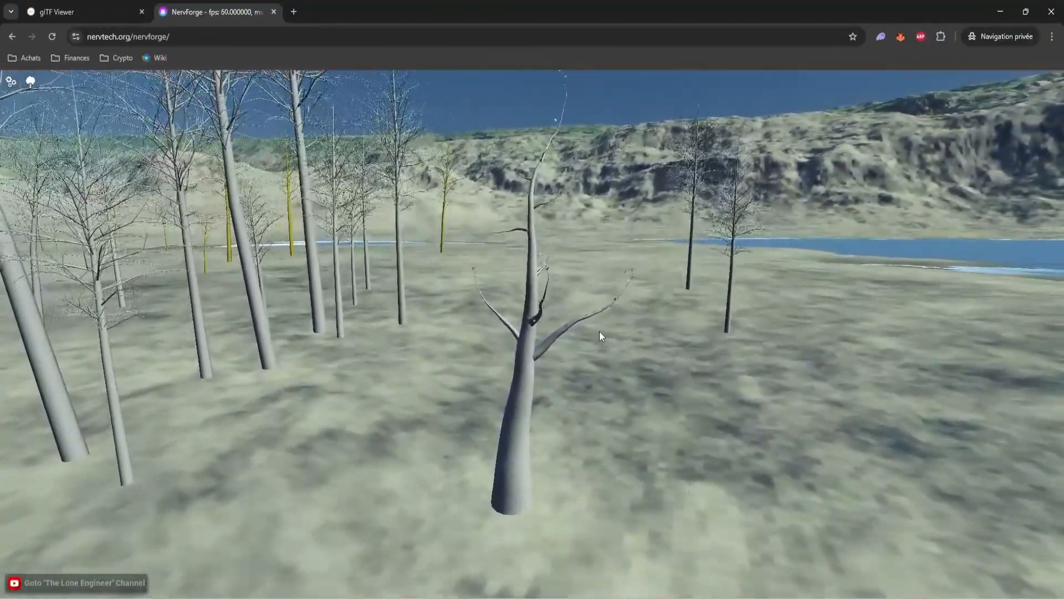
drag(597, 333, 594, 334)
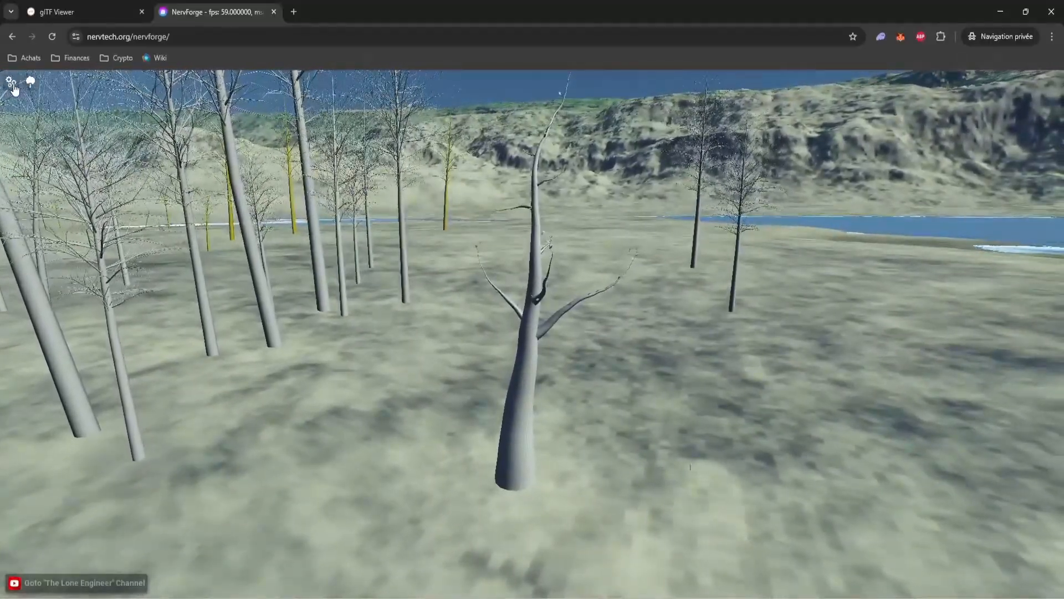
Switch the camera keyboard mapping to AZERTY mode in the terrain view settings and close them.
click(11, 82)
drag(133, 210, 198, 191)
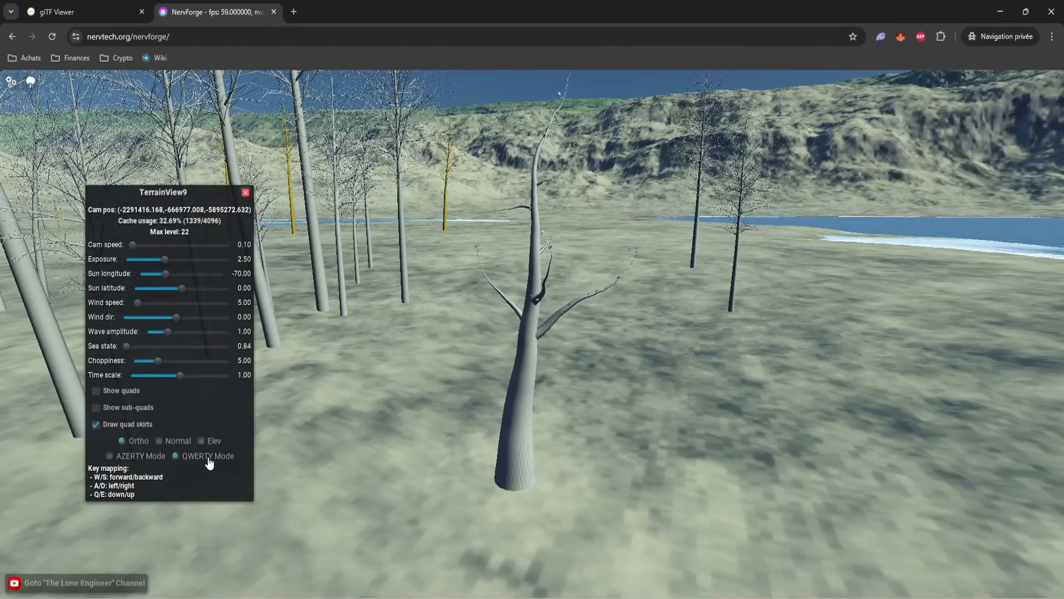
click(114, 456)
click(245, 194)
Fly the camera around the tree to inspect its trunk and branches up close.
drag(490, 464, 569, 400)
key(q)
key(z)
key(s)
key(d)
key(s)
key(z)
key(s)
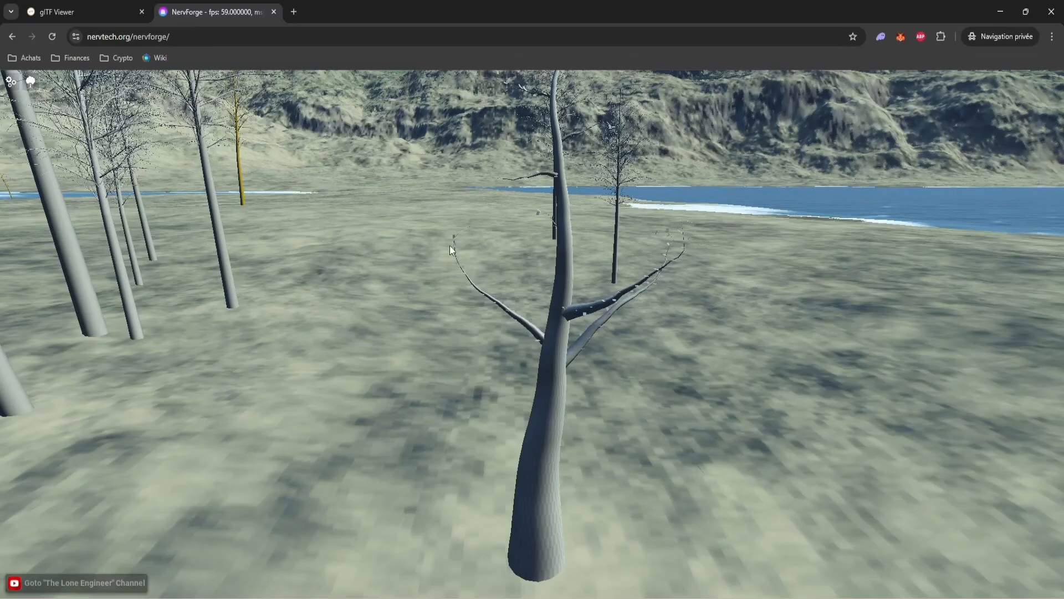
Open the Tree Designer and move its window up beside the tree.
click(30, 84)
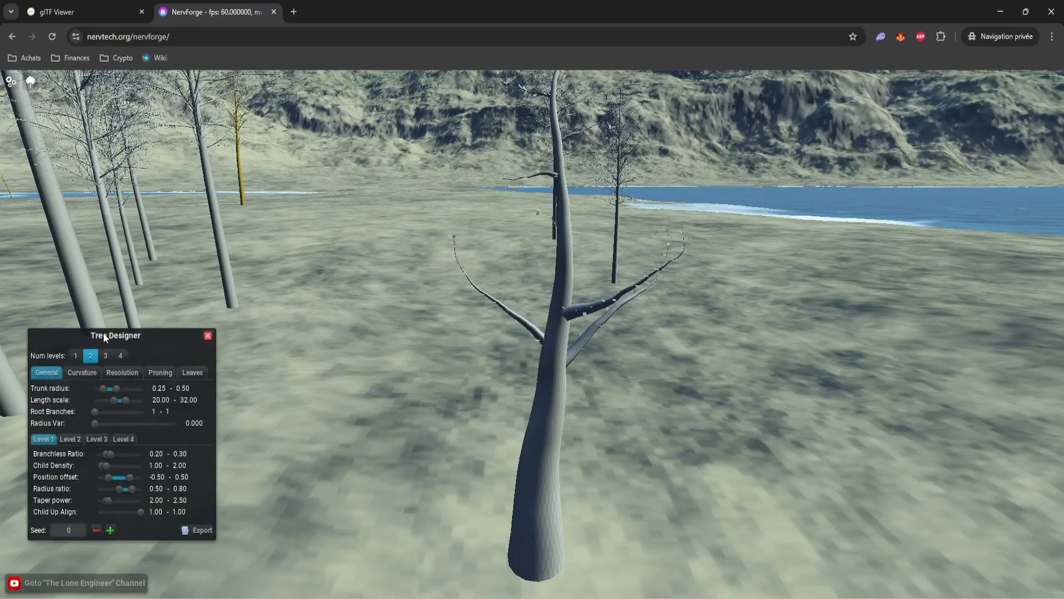
drag(166, 345, 269, 263)
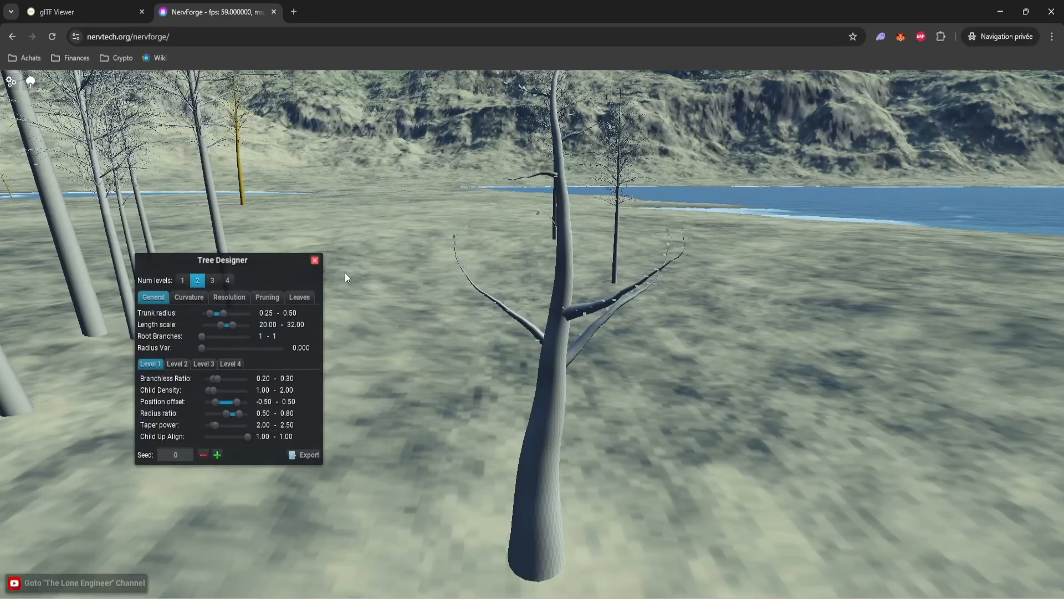
drag(576, 336, 640, 329)
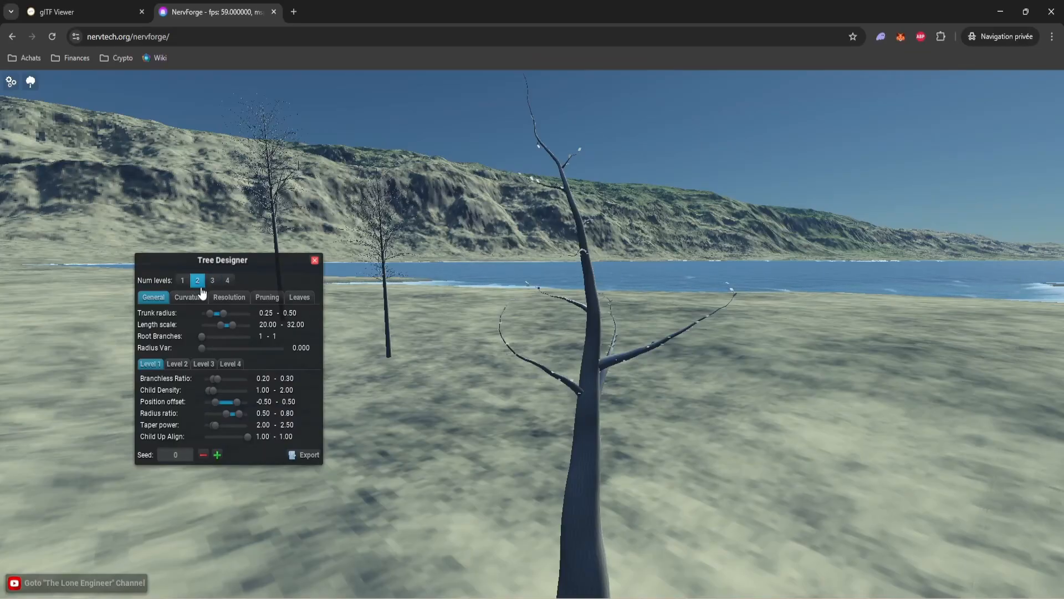
Compare the tree with 1, 2 and 3 branching levels and set the number of levels to 4.
click(183, 280)
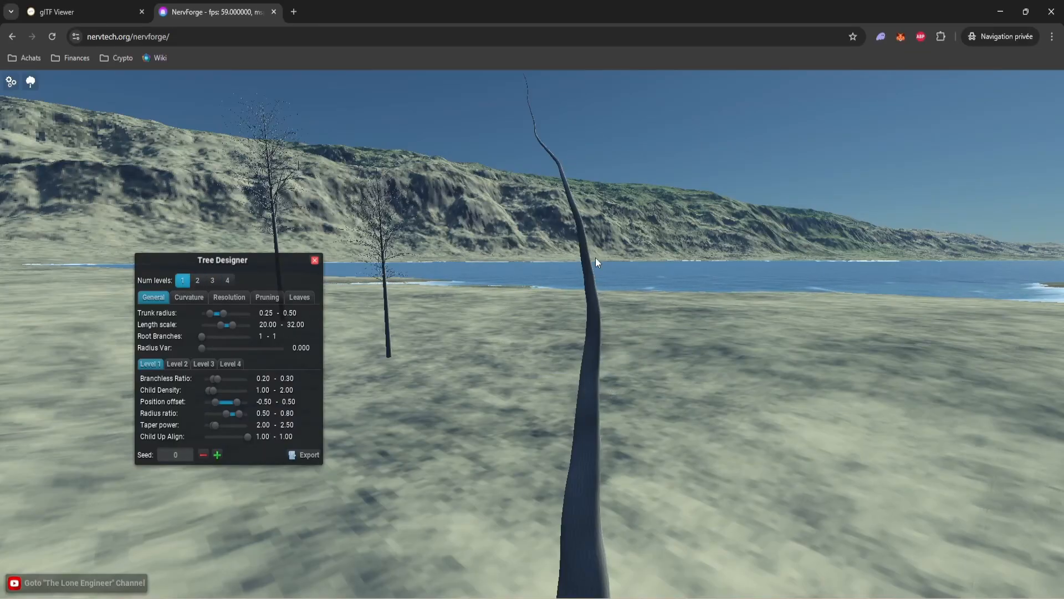
click(202, 283)
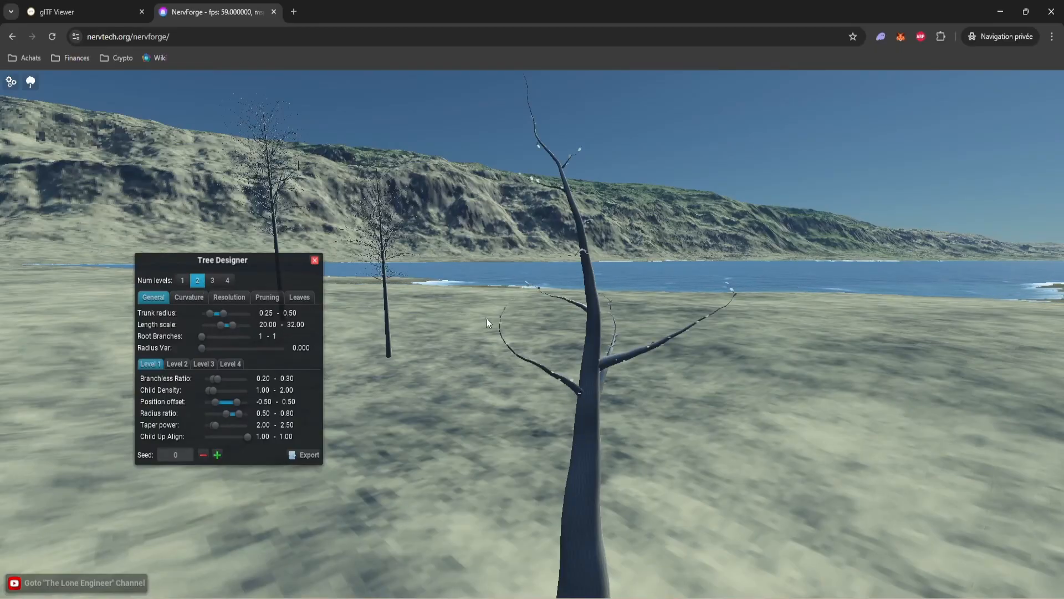
click(213, 281)
click(227, 284)
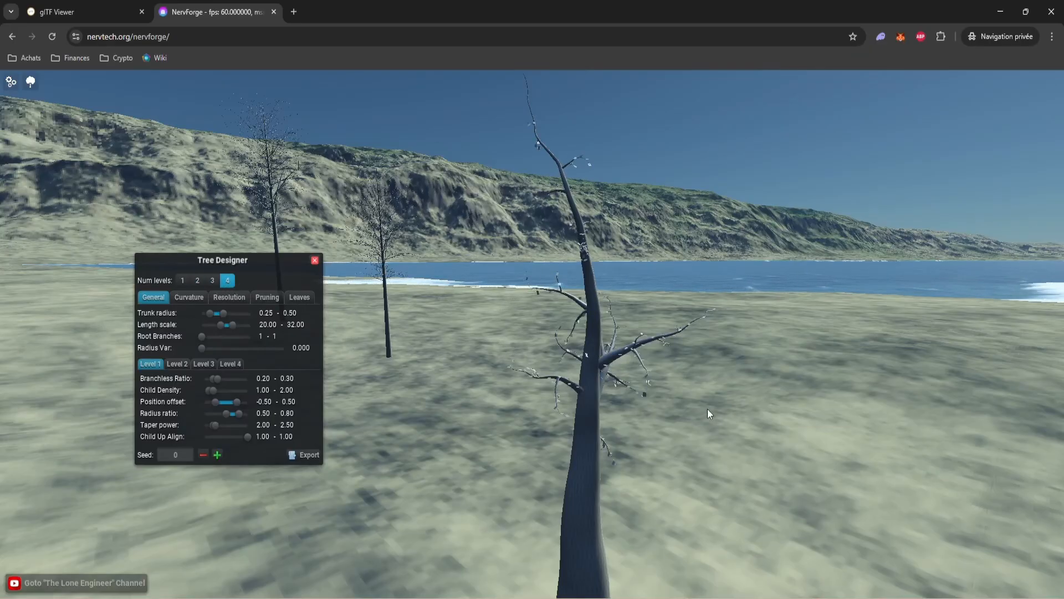
drag(652, 380, 574, 372)
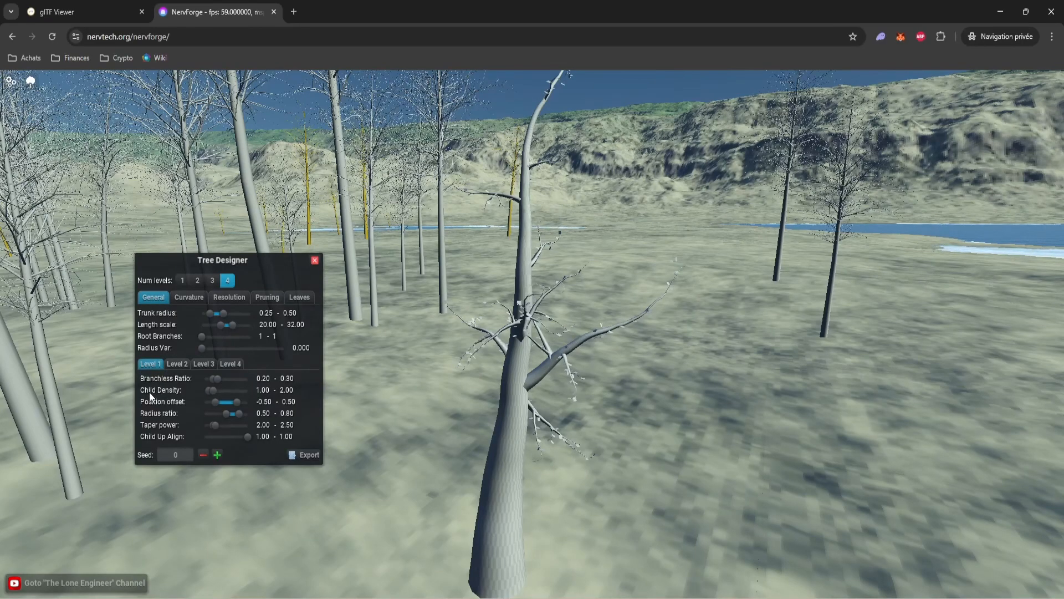
Widen the Tree Designer window and try a larger Root Branches range, restoring it to 1 - 1.
drag(324, 382, 411, 382)
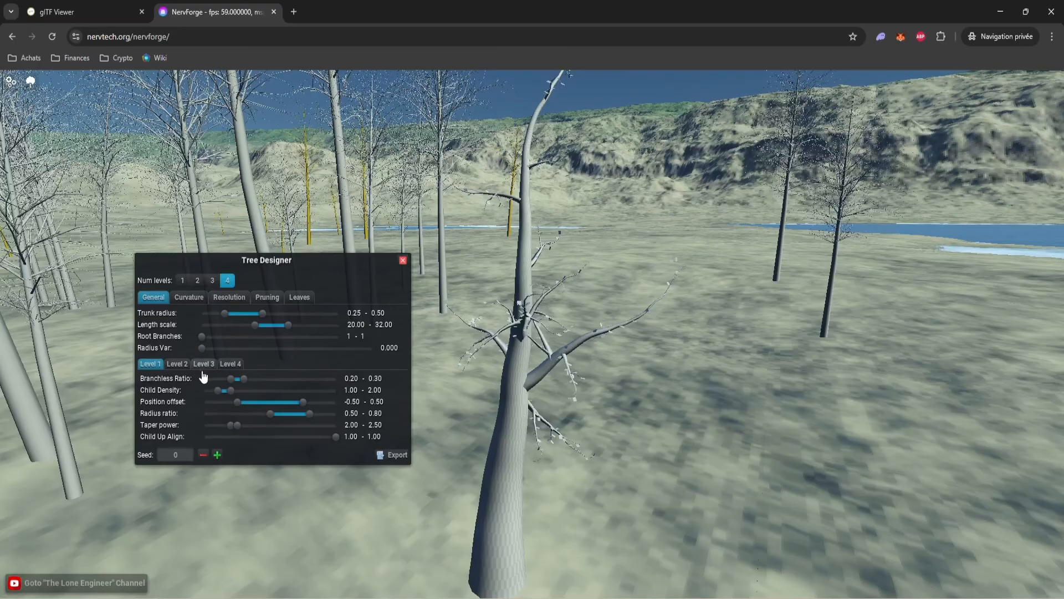
drag(204, 338, 281, 339)
mouse_move(203, 337)
mouse_down()
mouse_move(247, 336)
mouse_move(209, 338)
mouse_up()
drag(284, 338, 195, 337)
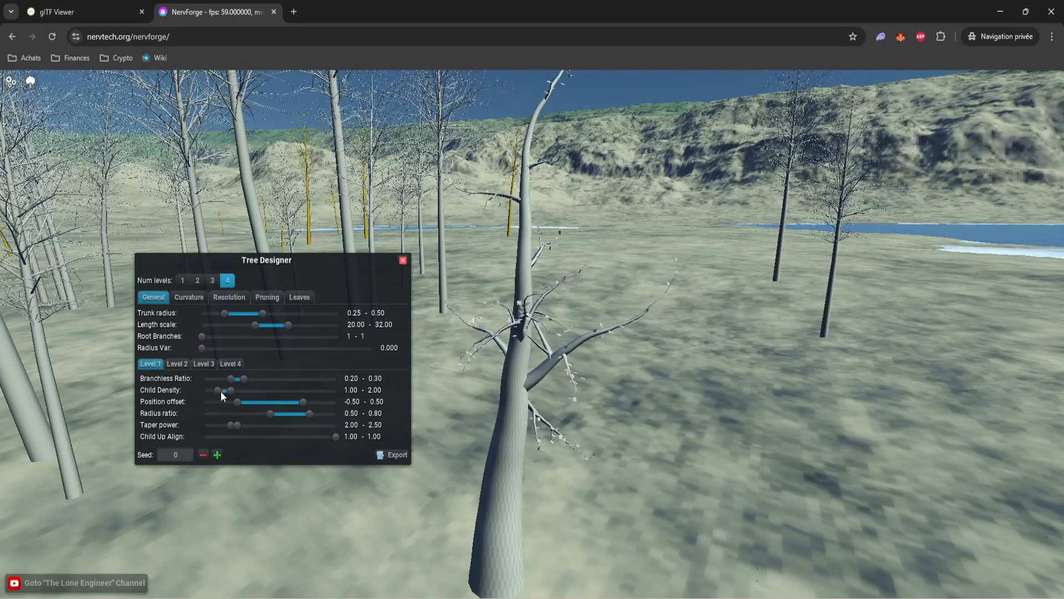
Set the Level 1 Child Density to 4.85 - 6.20 and the Branchless Ratio to 0.11 - 0.20.
drag(221, 391, 287, 391)
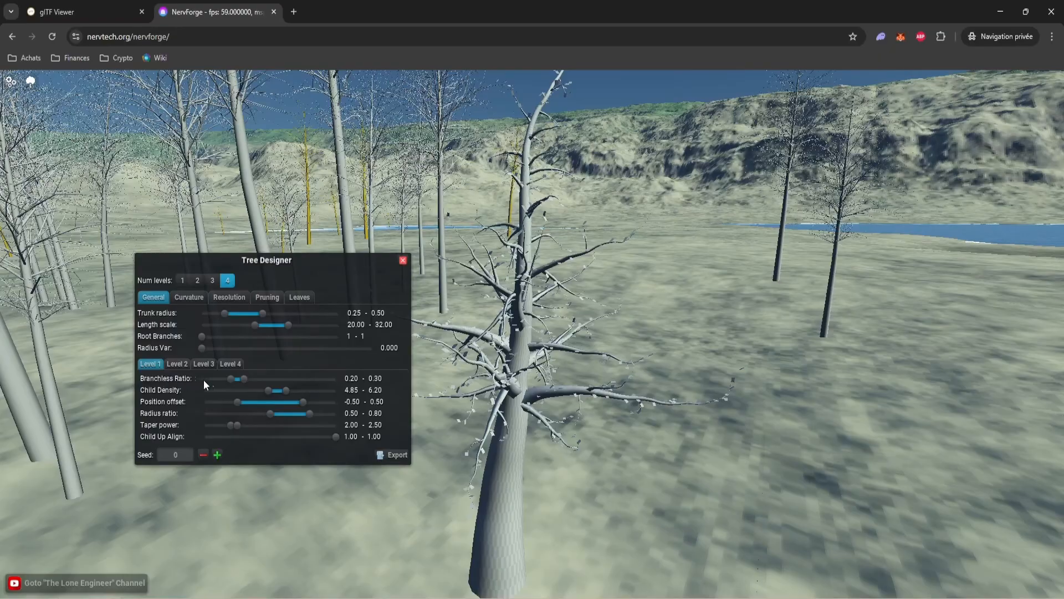
drag(243, 381, 216, 377)
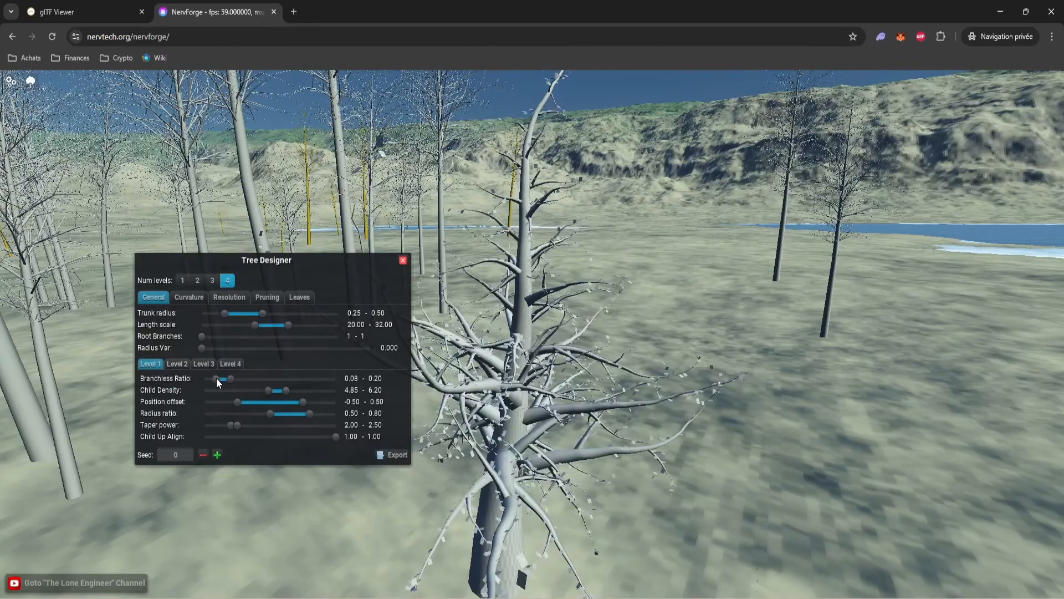
drag(545, 464, 642, 464)
scroll(642, 465, down, 3)
scroll(642, 465, up, 5)
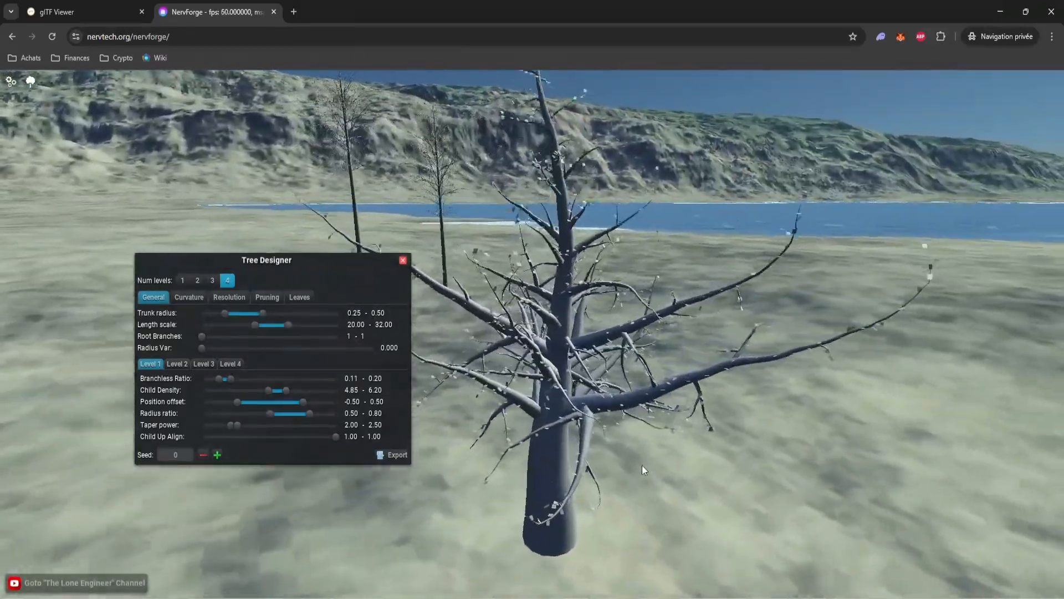
scroll(642, 465, down, 1)
scroll(623, 444, down, 2)
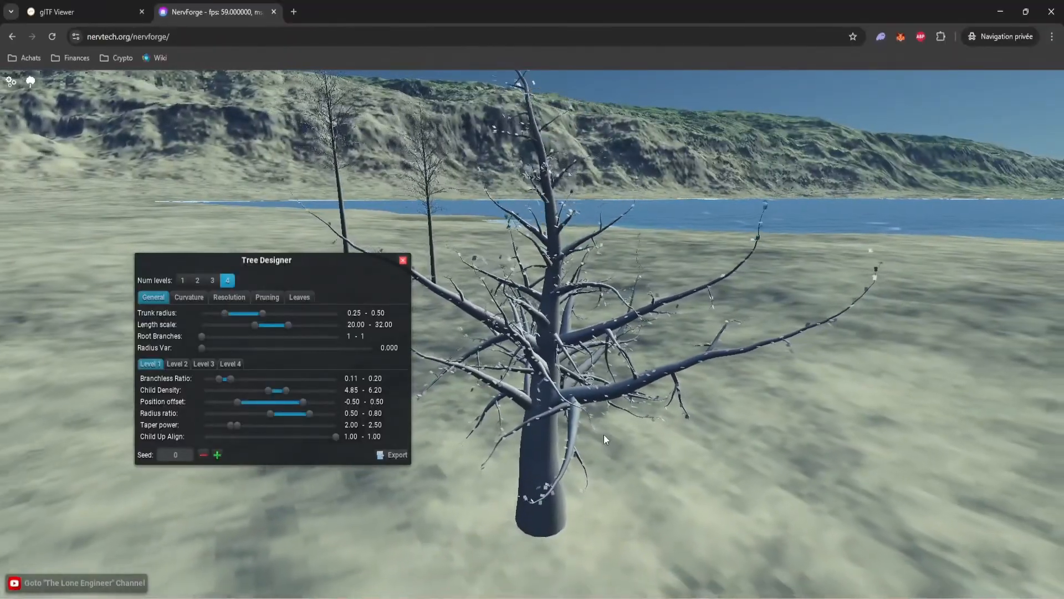
drag(604, 434, 597, 434)
key(d)
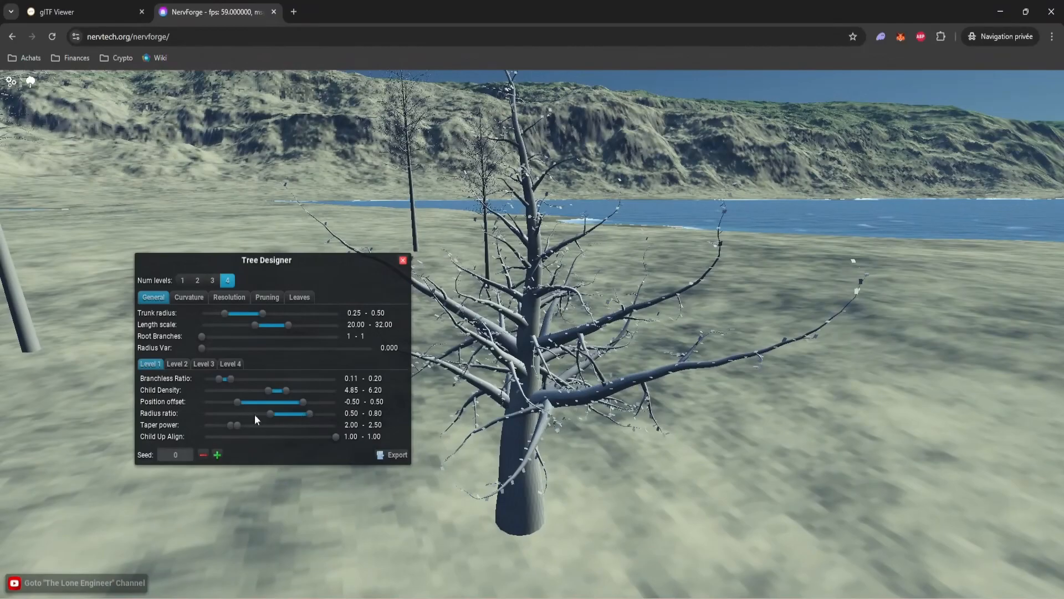
Reduce the Level 1 Radius ratio to 0.46 - 0.50 and check the branches up close.
drag(311, 415, 265, 415)
mouse_move(504, 440)
mouse_down()
mouse_move(464, 438)
mouse_move(512, 426)
mouse_move(503, 429)
mouse_up()
key(a)
key(a)
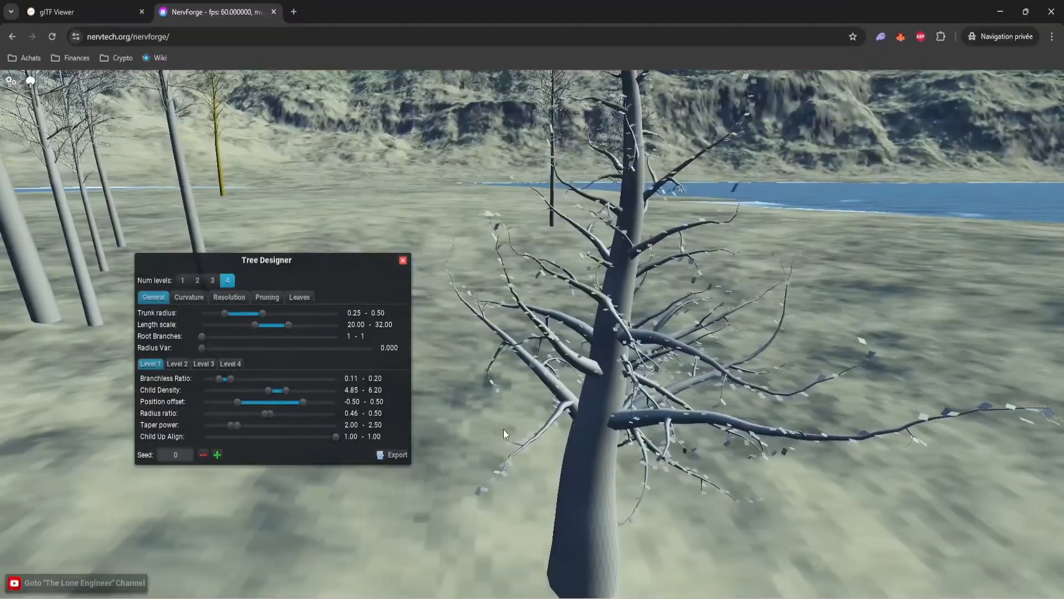
Set the curvature's Attractor Phi to -0.29 and Attractor Theta to -0.59.
click(201, 297)
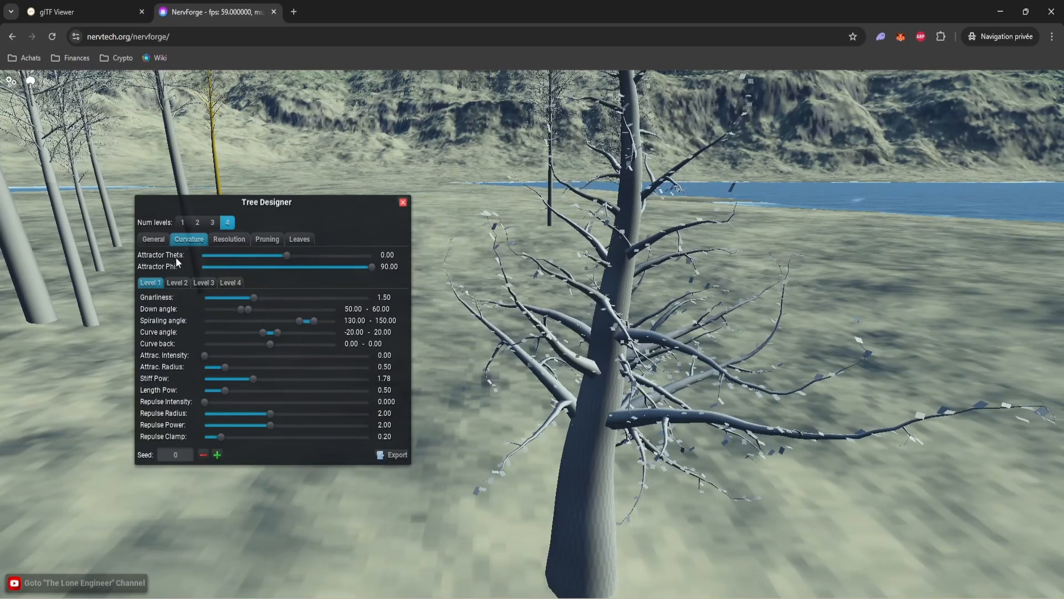
drag(665, 366, 664, 333)
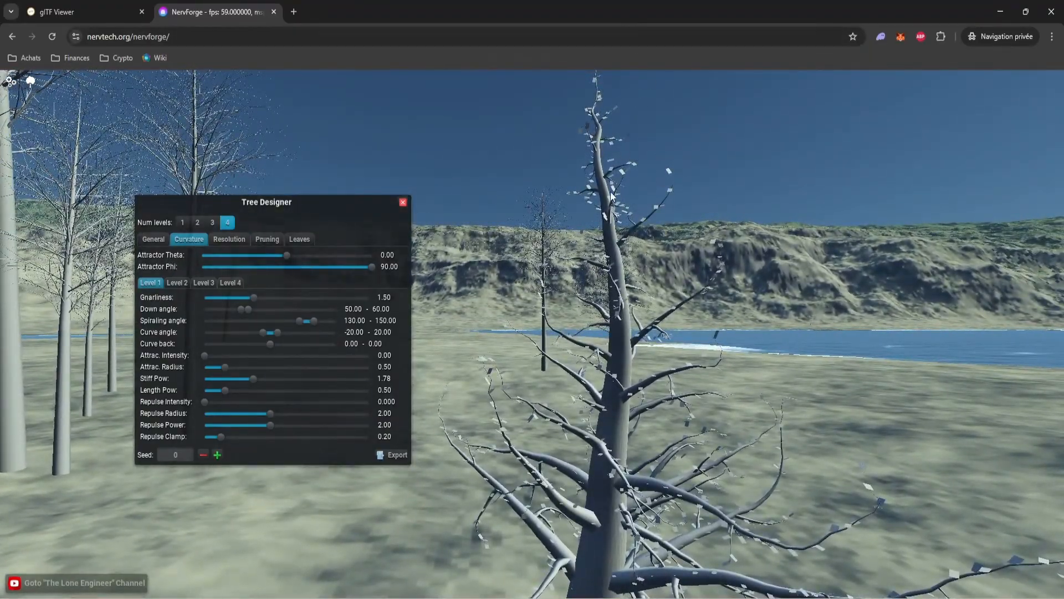
drag(371, 267, 288, 267)
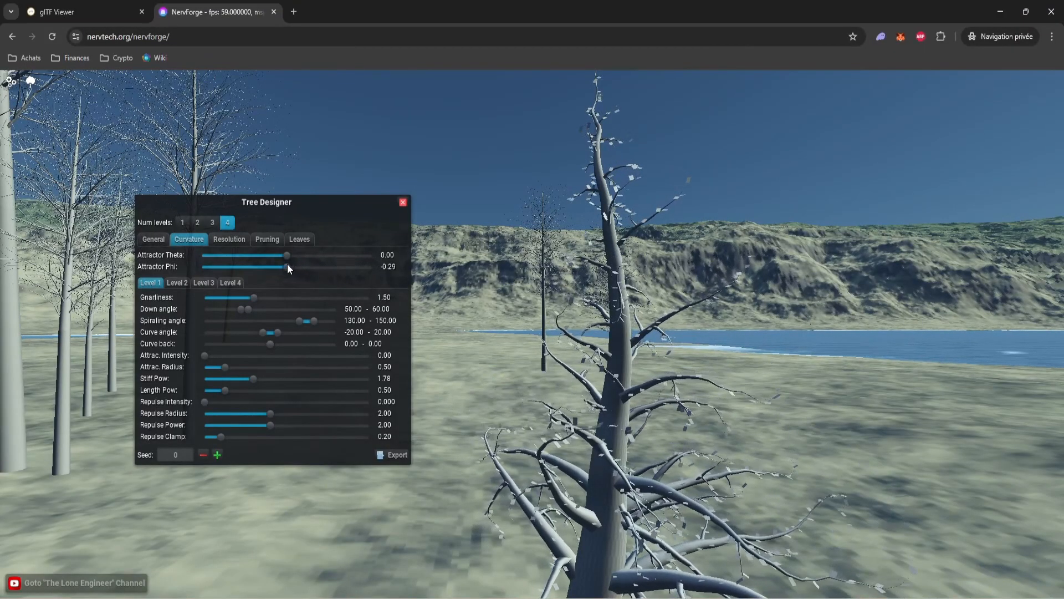
drag(720, 450, 642, 393)
drag(739, 300, 428, 279)
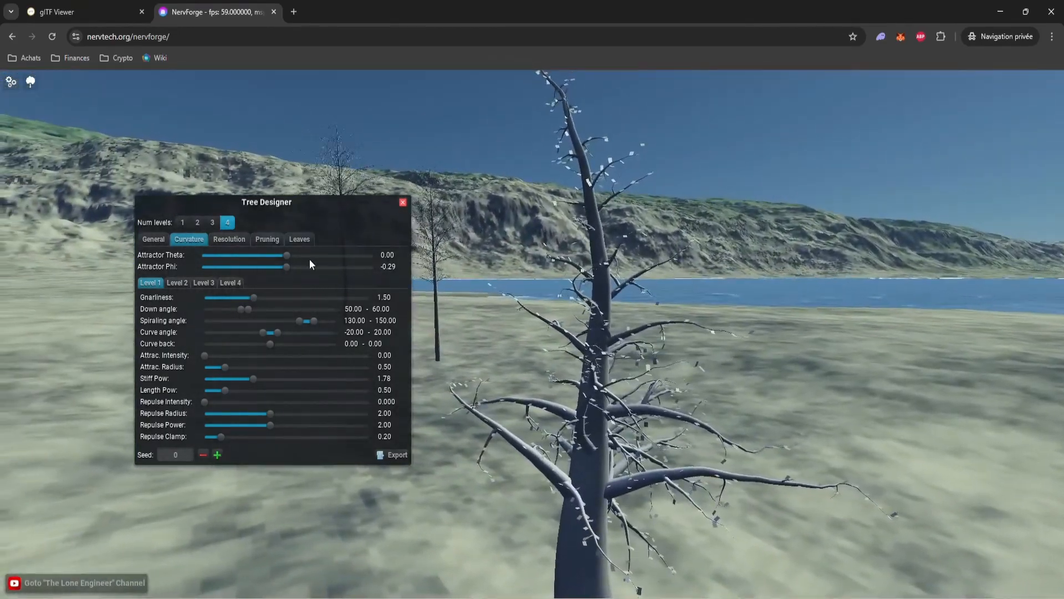
mouse_move(288, 256)
mouse_down()
mouse_move(388, 260)
mouse_move(253, 259)
mouse_move(363, 257)
mouse_move(288, 257)
mouse_up()
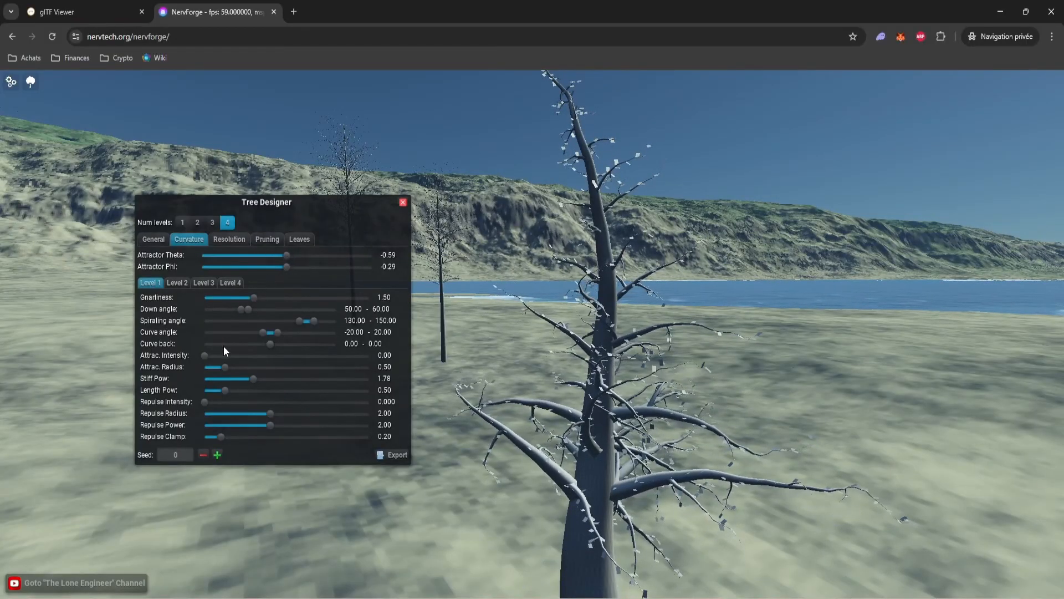
drag(616, 405, 607, 412)
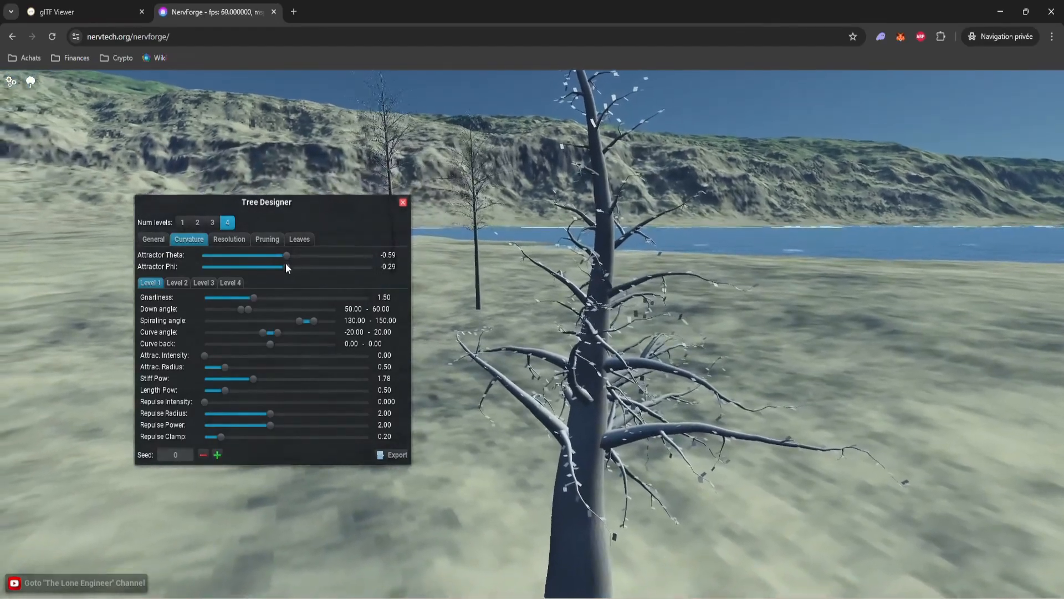
Set the Attractor Phi to 90.00 and inspect the branches curving upward.
drag(286, 266, 375, 269)
drag(951, 237, 609, 417)
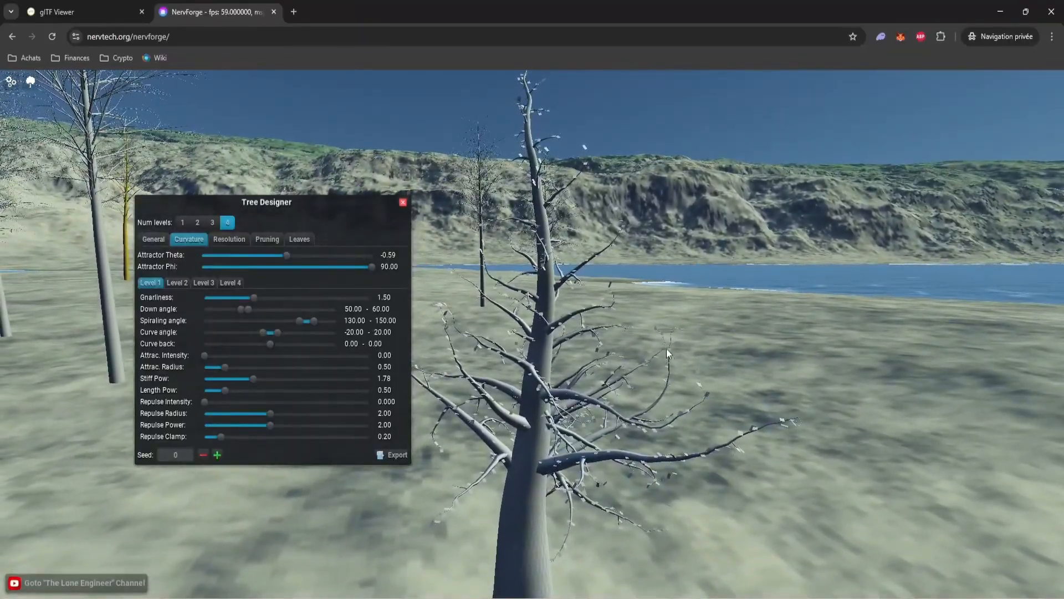
drag(616, 382, 504, 423)
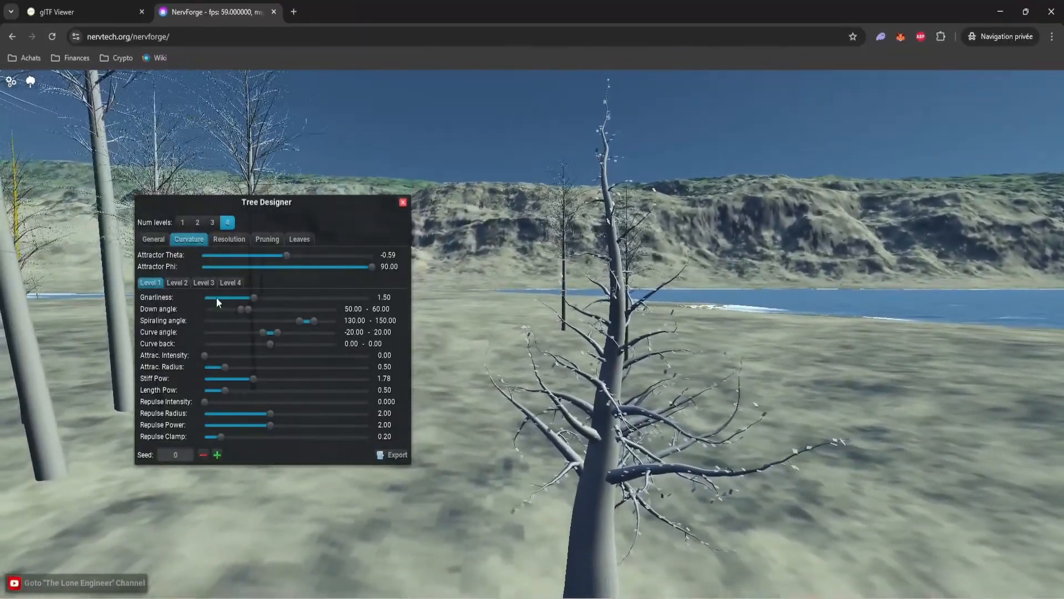
Set the curvature Attrac. Intensity to 0.32 for Level 2 and to 1.01 for Level 4.
click(177, 283)
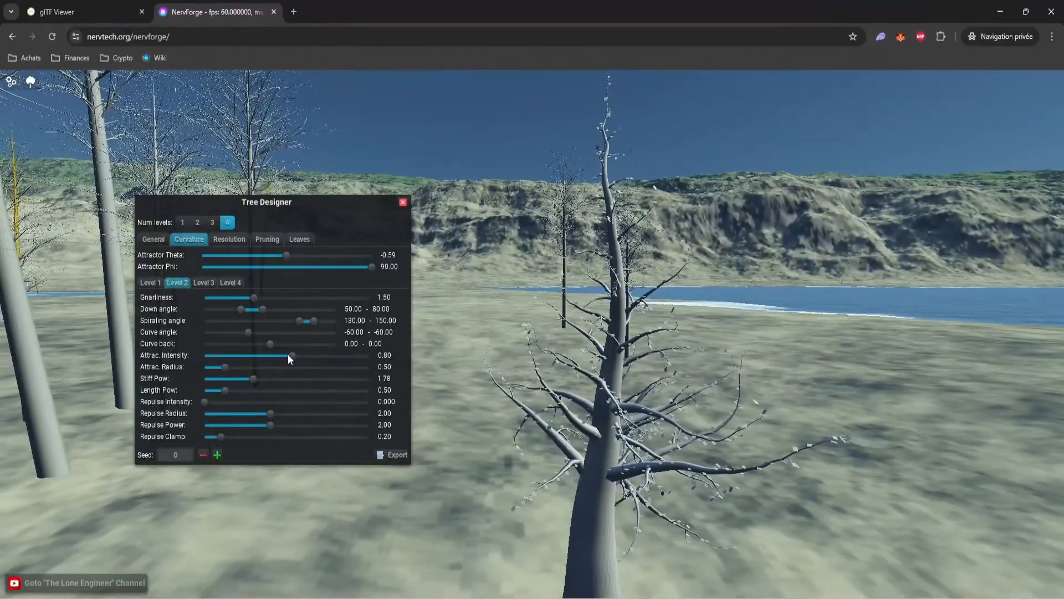
drag(290, 356, 241, 359)
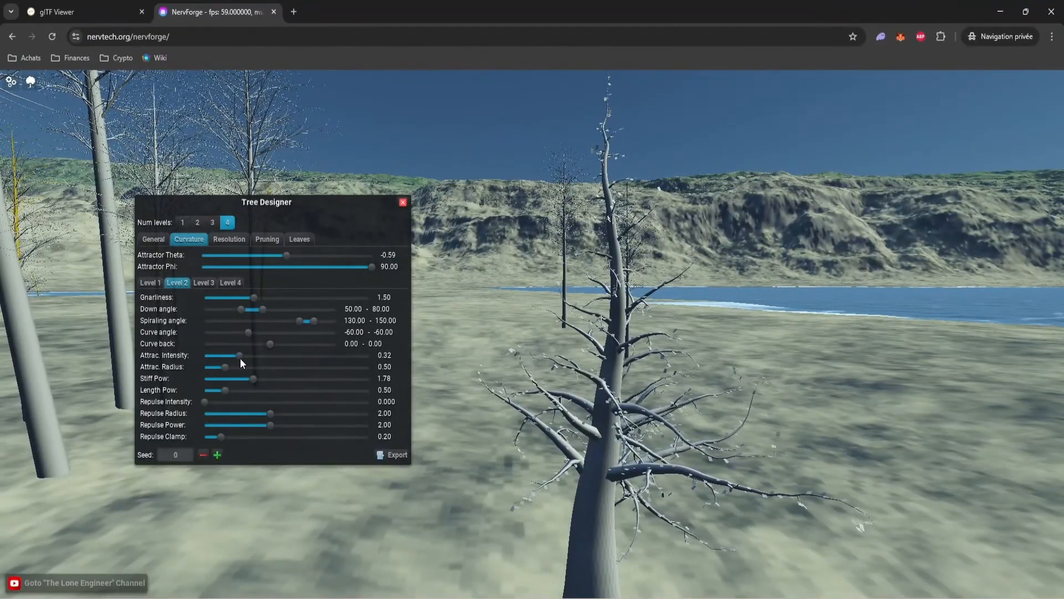
click(204, 283)
drag(294, 357, 318, 361)
click(231, 282)
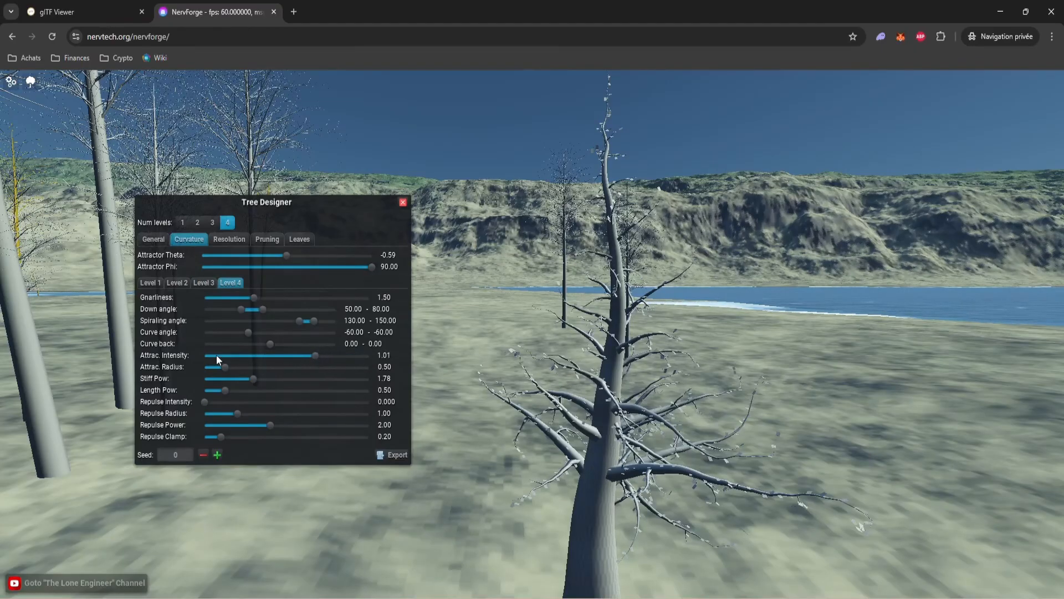
Set the general Child Density of the Level 2 branches to 3.50 - 4.89.
click(177, 283)
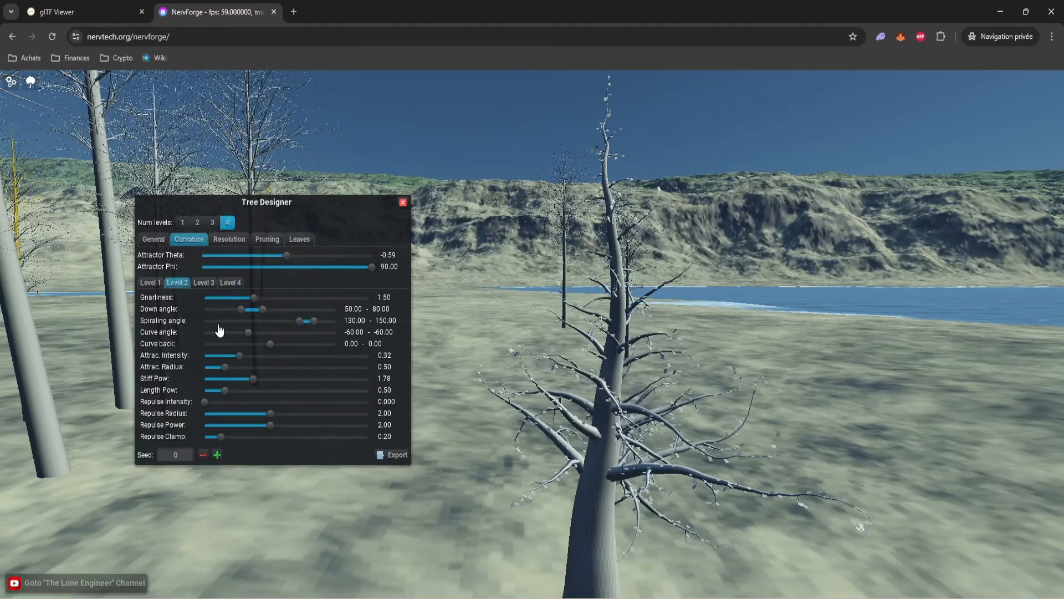
key(d)
mouse_move(667, 440)
mouse_down()
mouse_move(617, 423)
mouse_move(597, 438)
mouse_move(647, 423)
mouse_move(686, 433)
mouse_move(660, 425)
mouse_up()
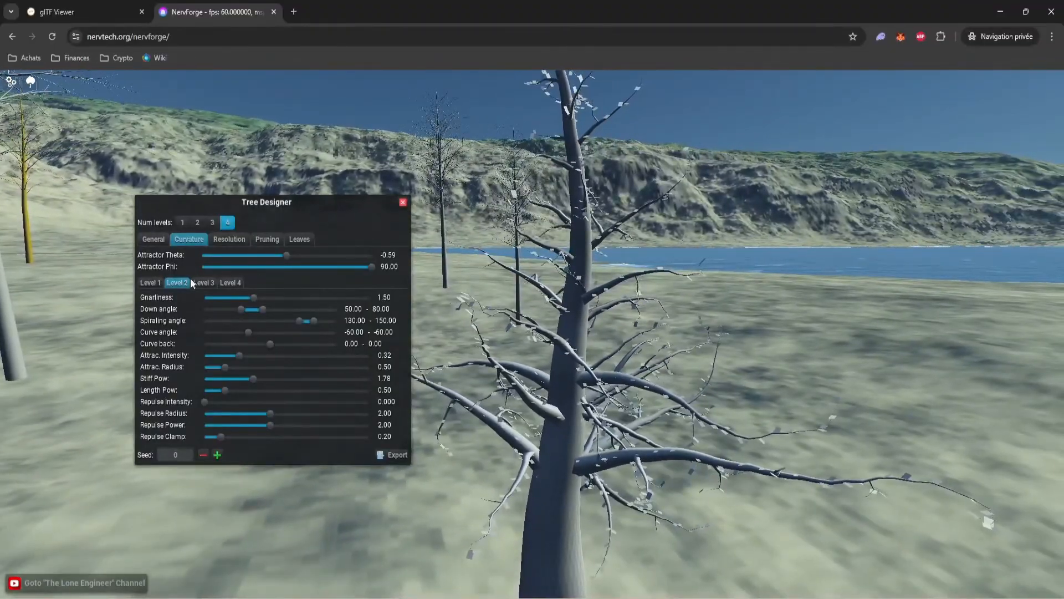
click(153, 238)
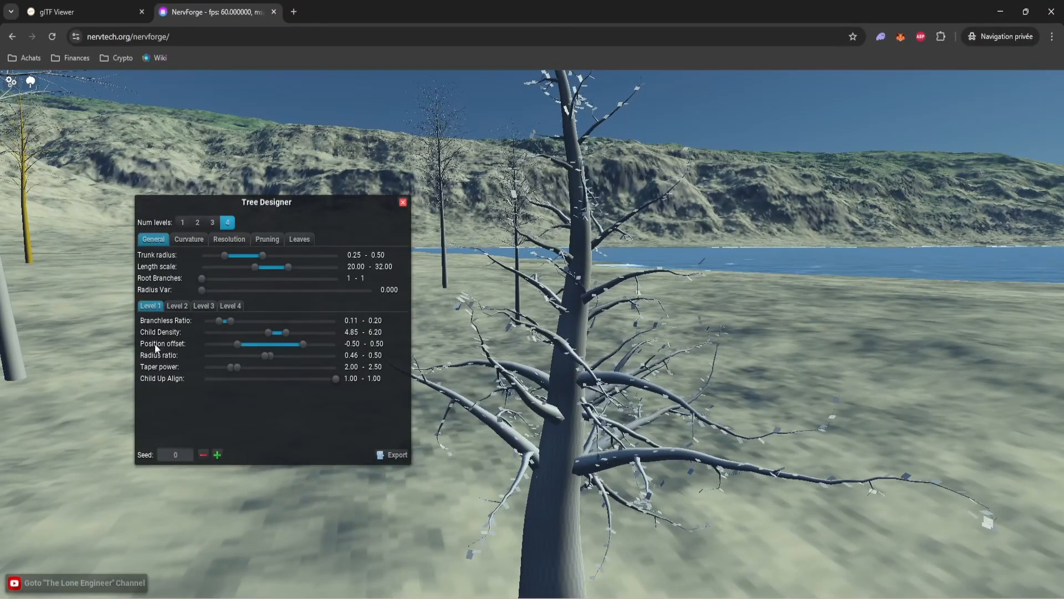
click(178, 305)
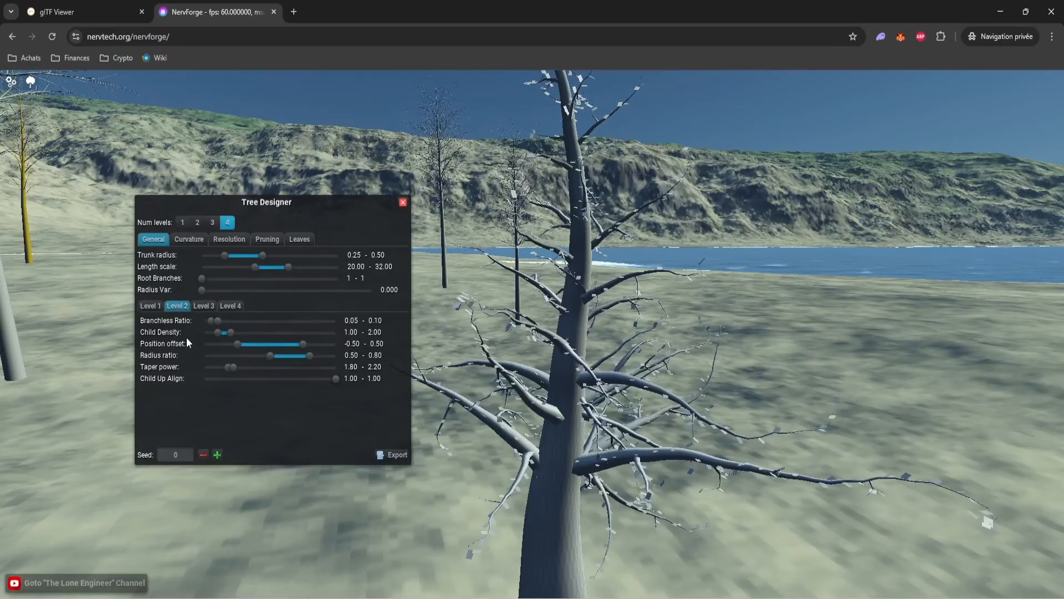
drag(217, 334, 269, 334)
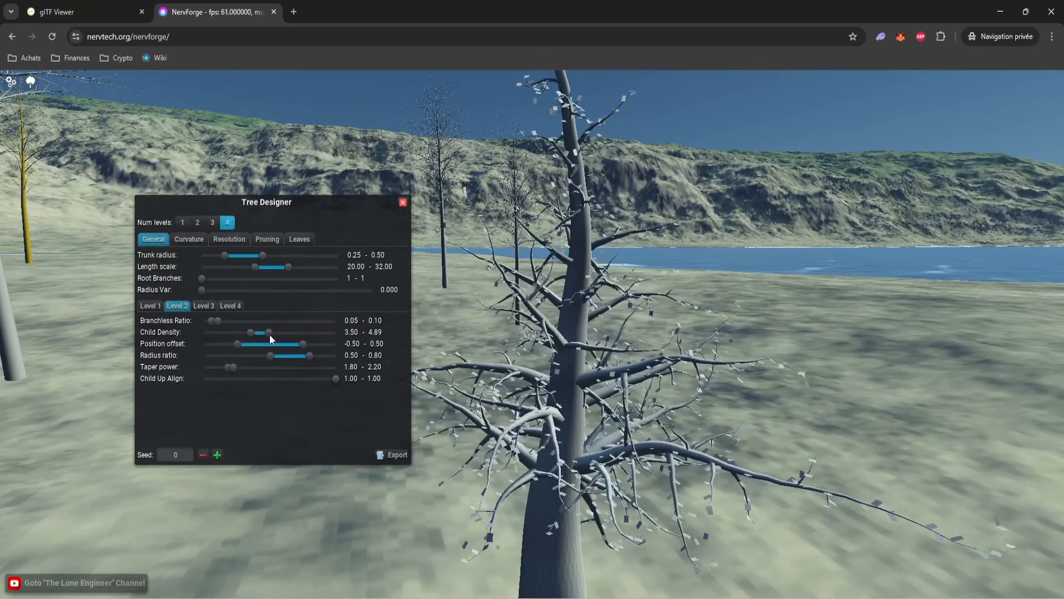
mouse_move(699, 471)
mouse_down()
mouse_move(680, 471)
mouse_move(701, 471)
mouse_up()
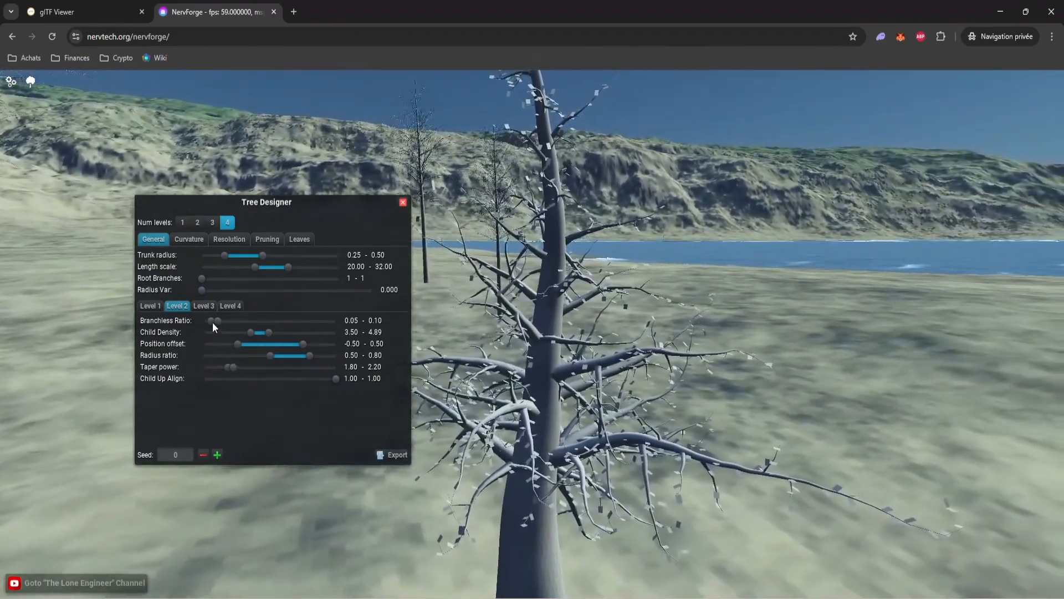
Set the Level 2 Branchless Ratio to 0.17 - 0.23 and check the lower branches up close.
drag(212, 321, 227, 322)
drag(533, 419, 537, 350)
key(s)
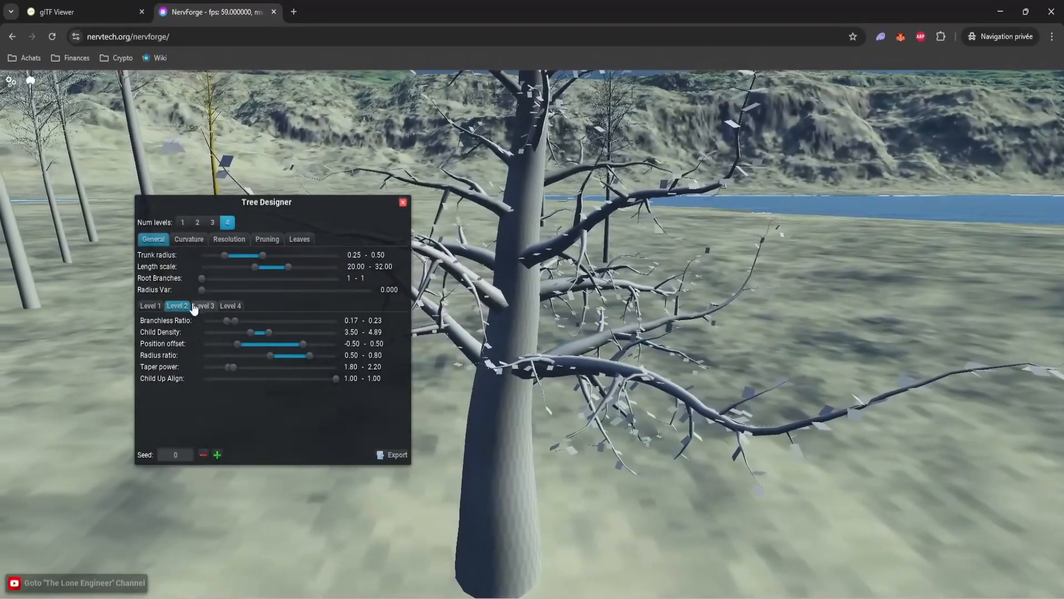
Set the general Child Density of the Level 3 branches to 7.51 - 9.32.
click(204, 305)
drag(215, 331, 330, 332)
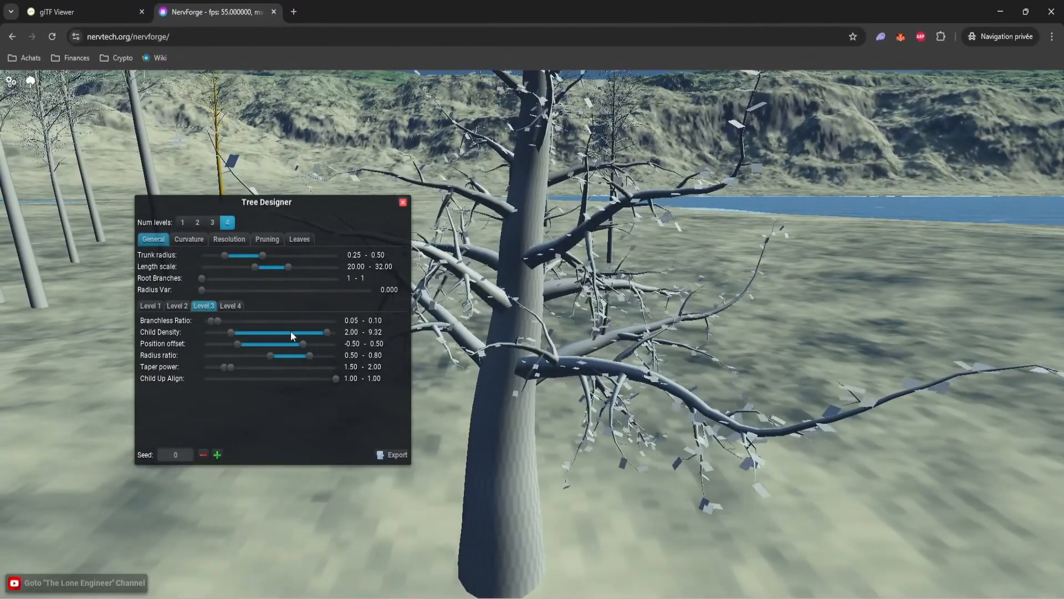
drag(232, 332, 304, 332)
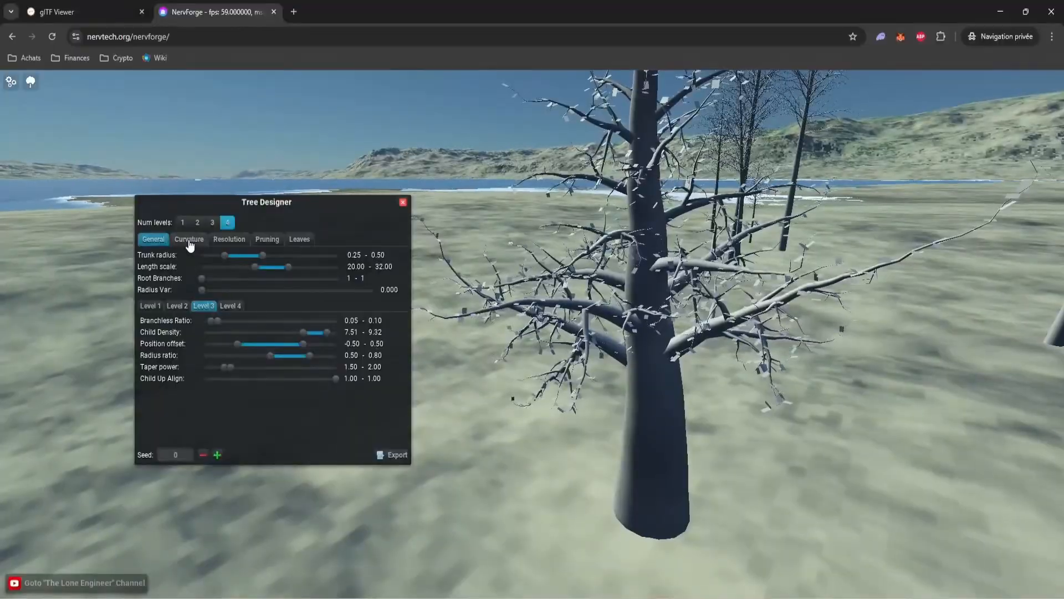
Set the curvature Repulse Intensity of the Level 2 branches to 0.131.
click(190, 242)
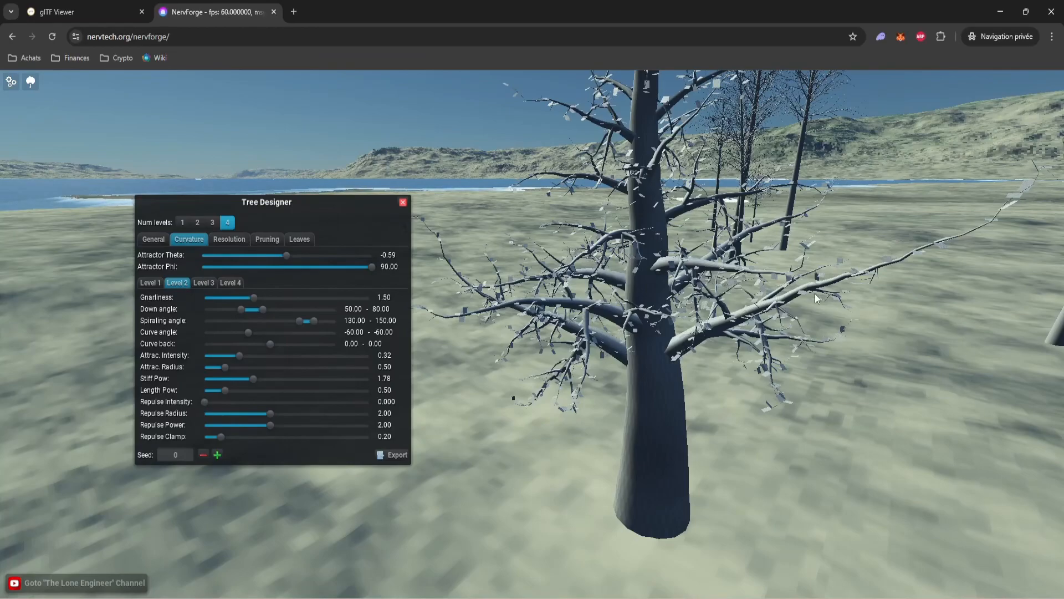
key(d)
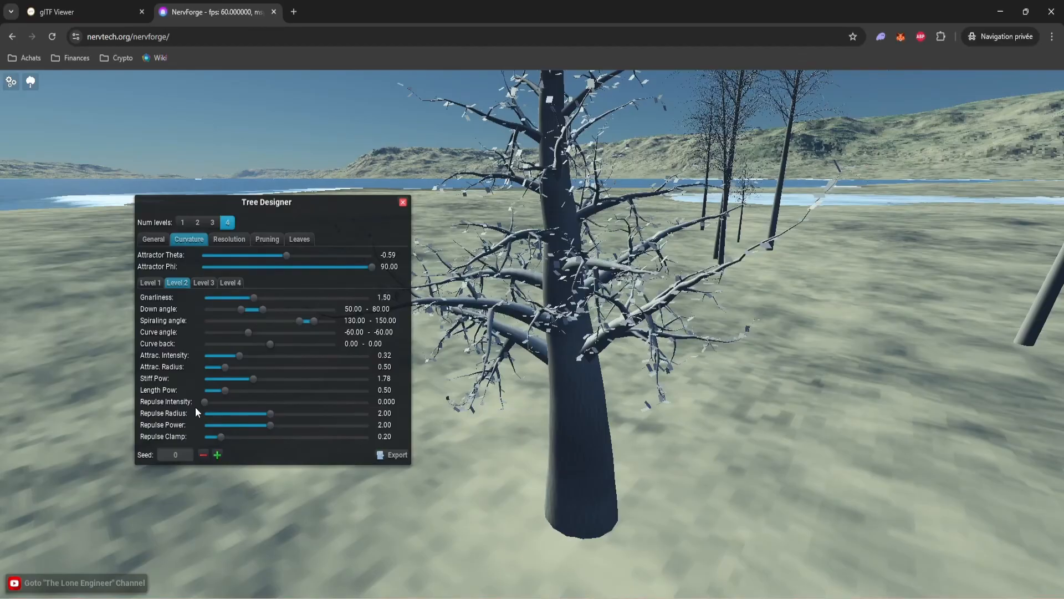
drag(205, 403, 228, 402)
Set the Level 3 curvature's Length Pow to 1.02 and Repulse Intensity to 0.488.
click(201, 283)
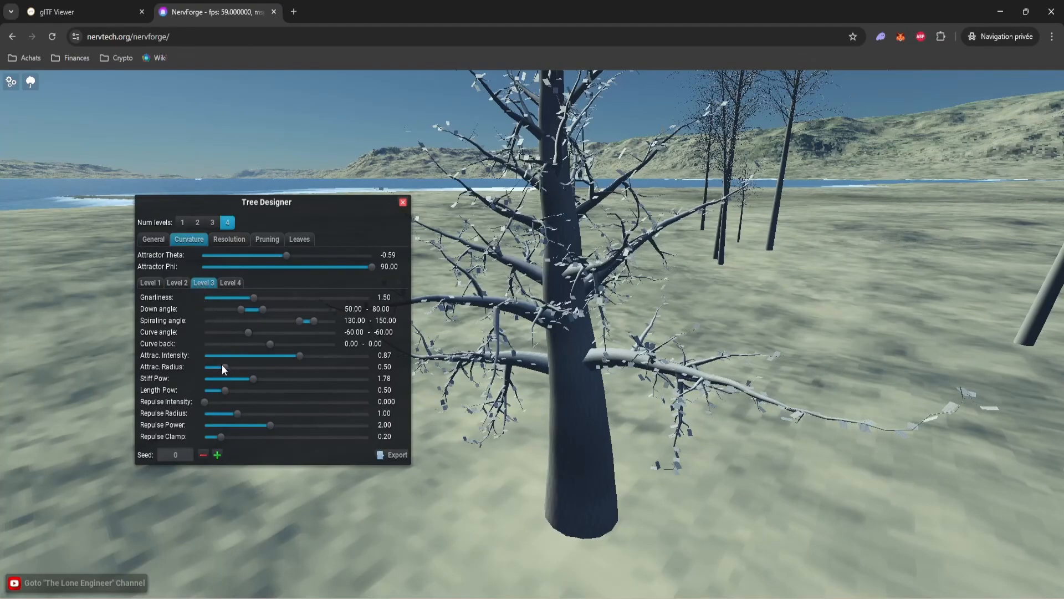
drag(205, 402, 248, 391)
click(286, 395)
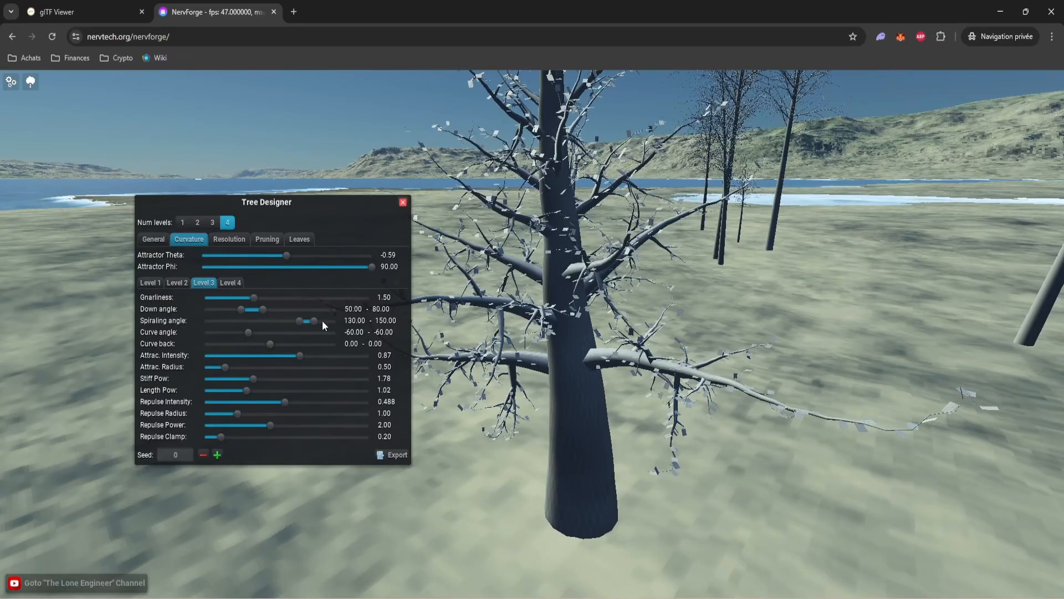
Set the curvature Repulse Intensity of the Level 4 branches to 0.236.
click(230, 283)
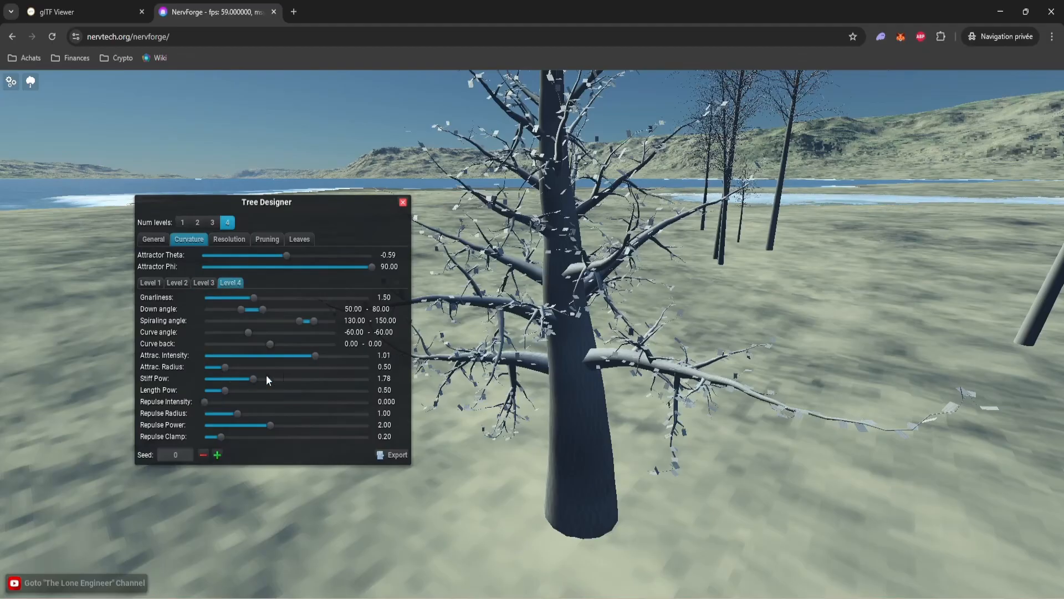
drag(208, 403, 245, 403)
Examine the whole tree from several sides to judge the shape and curvature of its branches.
drag(681, 353, 581, 352)
key(d)
key(w)
key(s)
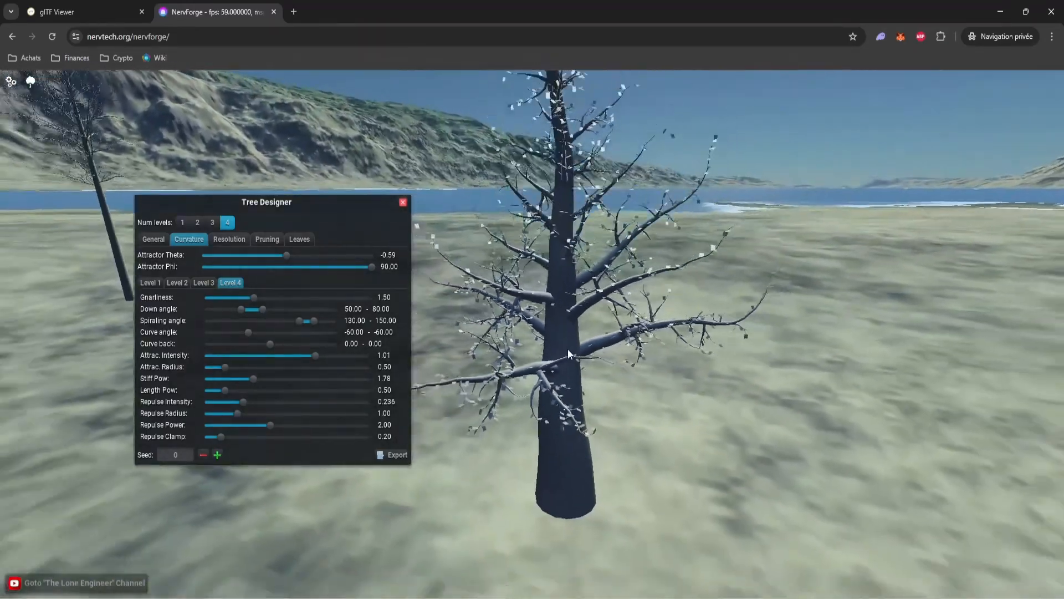
key(s)
key(a)
key(w)
drag(567, 354, 702, 347)
key(a)
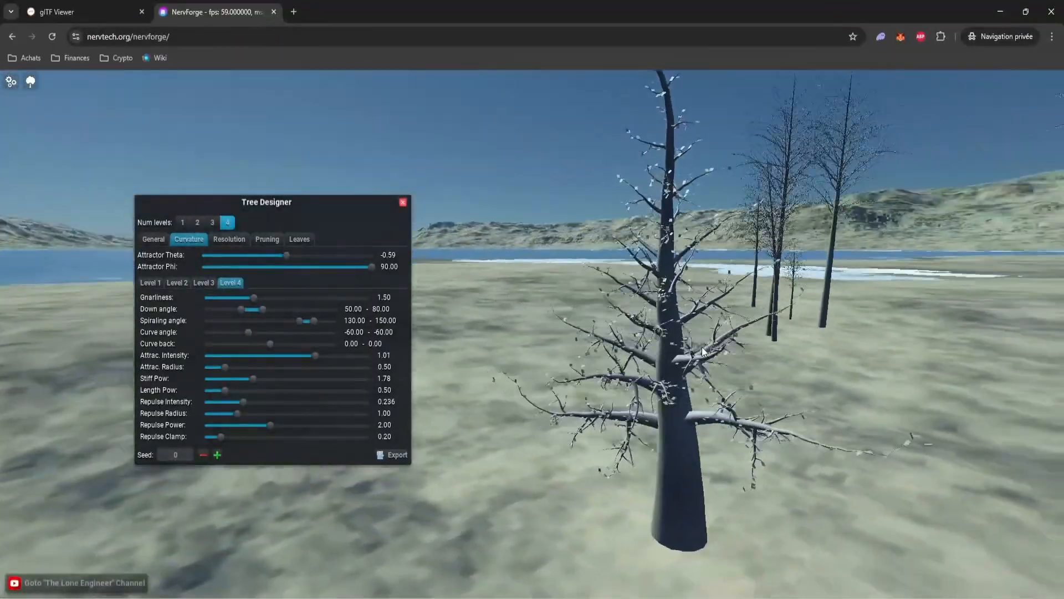
key(w)
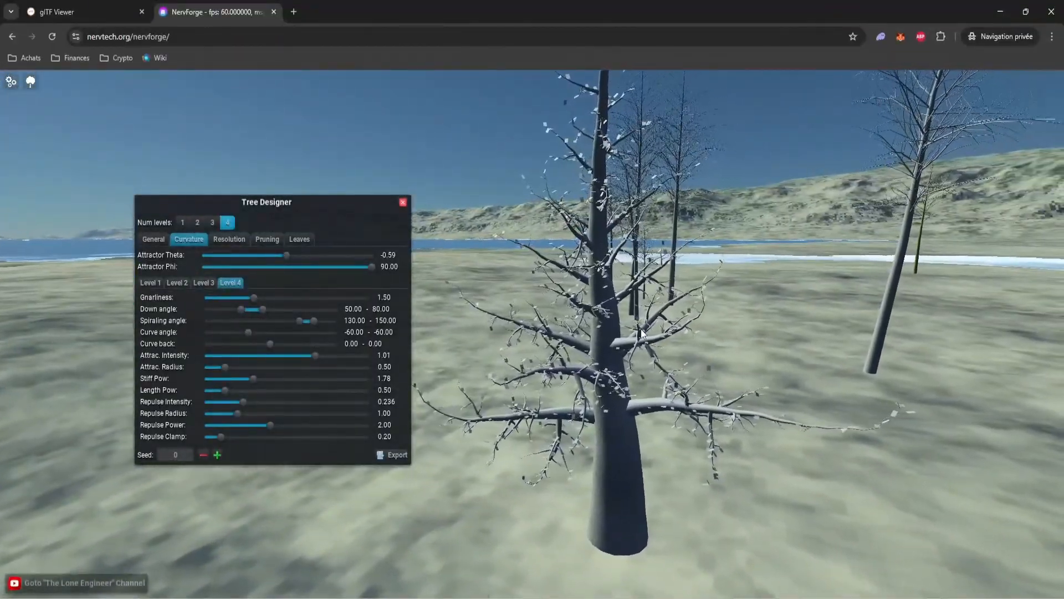
drag(629, 339, 622, 322)
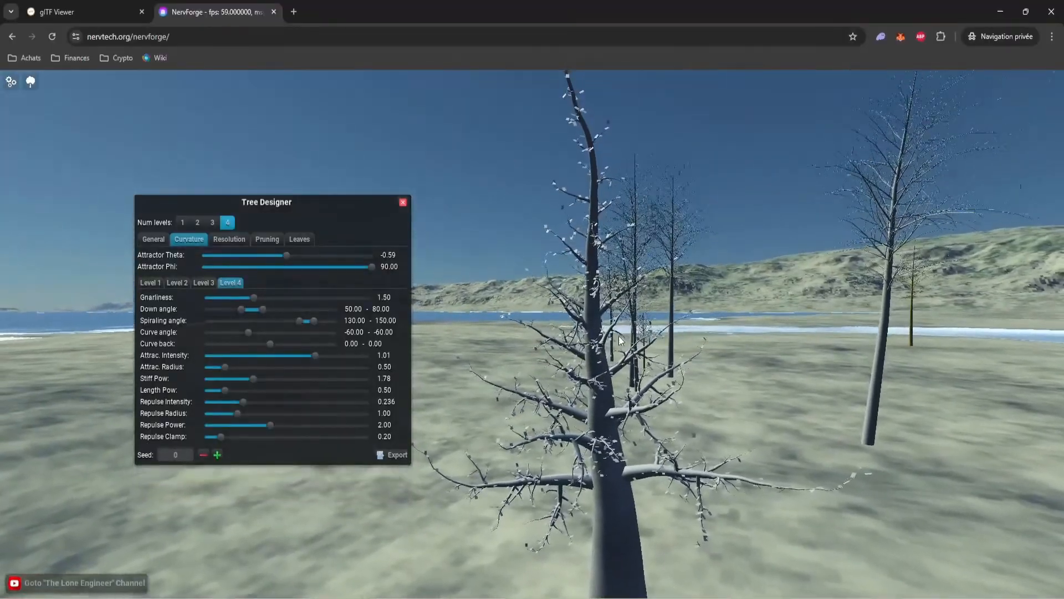
Set the Level 2 Curve angle to -117.72 - -60.00 and Curve back to -35.70 - 0.00.
click(178, 282)
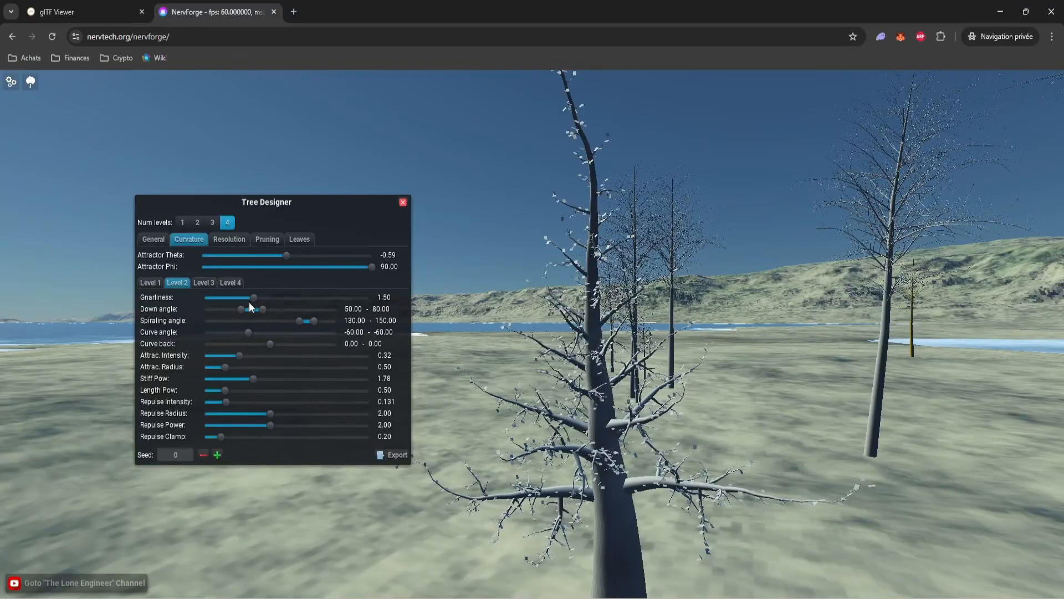
drag(248, 333, 227, 334)
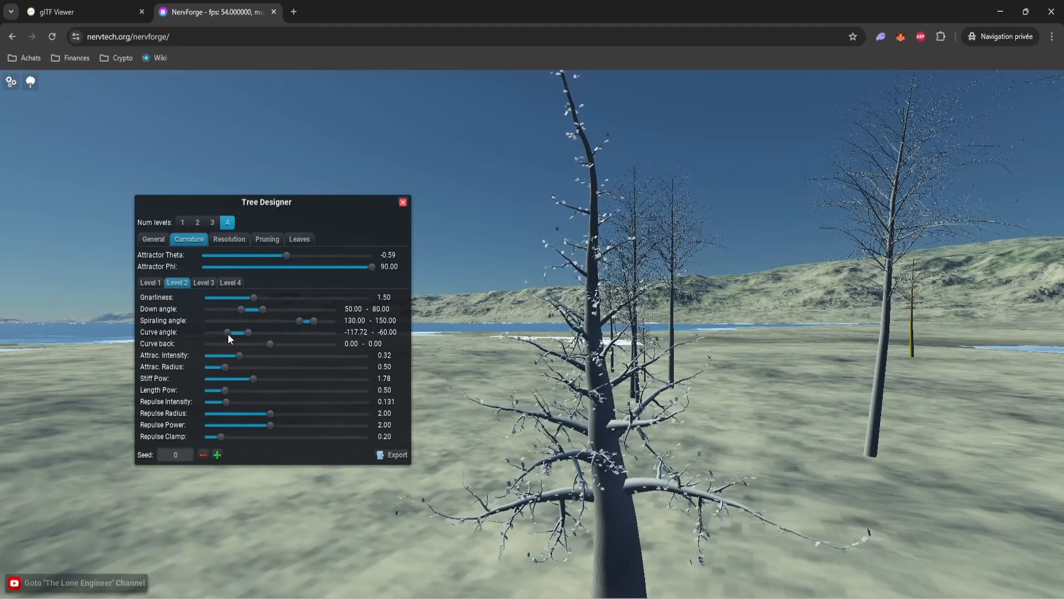
mouse_move(274, 344)
mouse_down()
mouse_move(289, 344)
mouse_move(247, 343)
mouse_move(257, 343)
mouse_up()
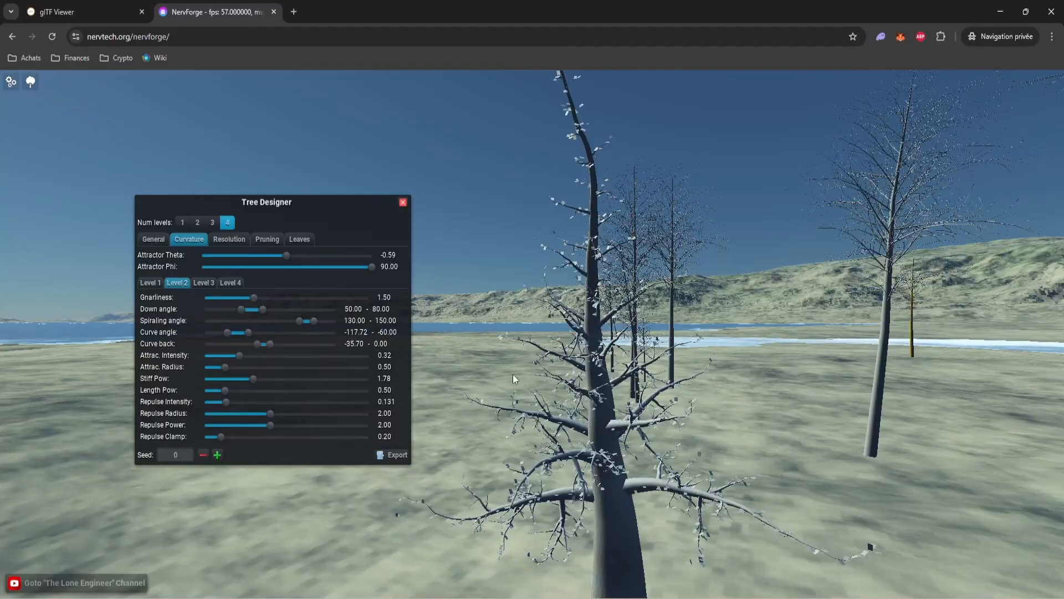
Examine the joints between the trunk and its lower branches up close.
key(s)
drag(537, 366, 570, 367)
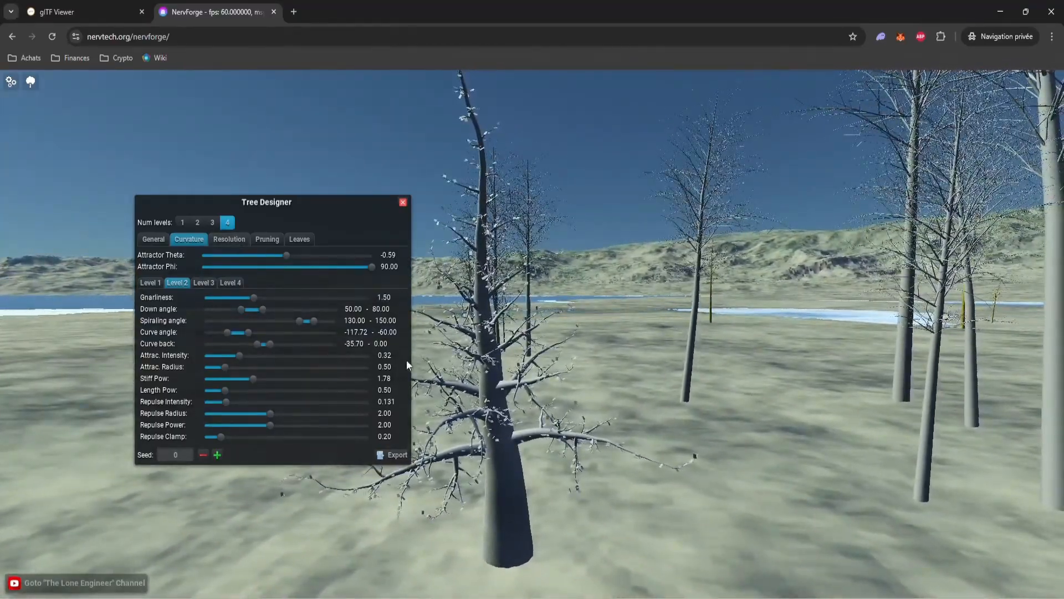
key(d)
drag(494, 368, 489, 371)
key(w)
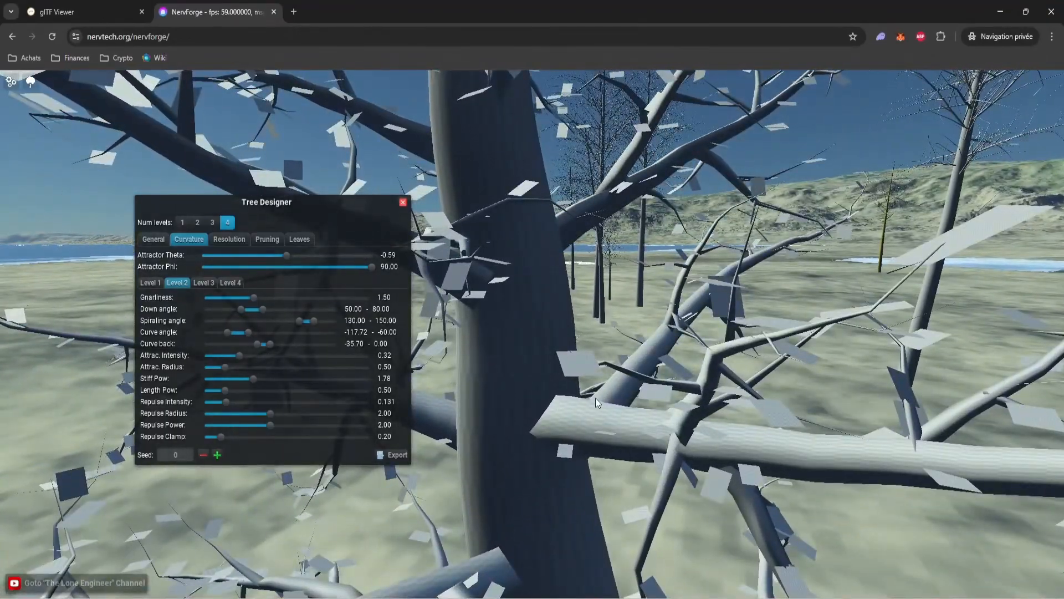
drag(538, 440, 553, 328)
drag(511, 349, 490, 387)
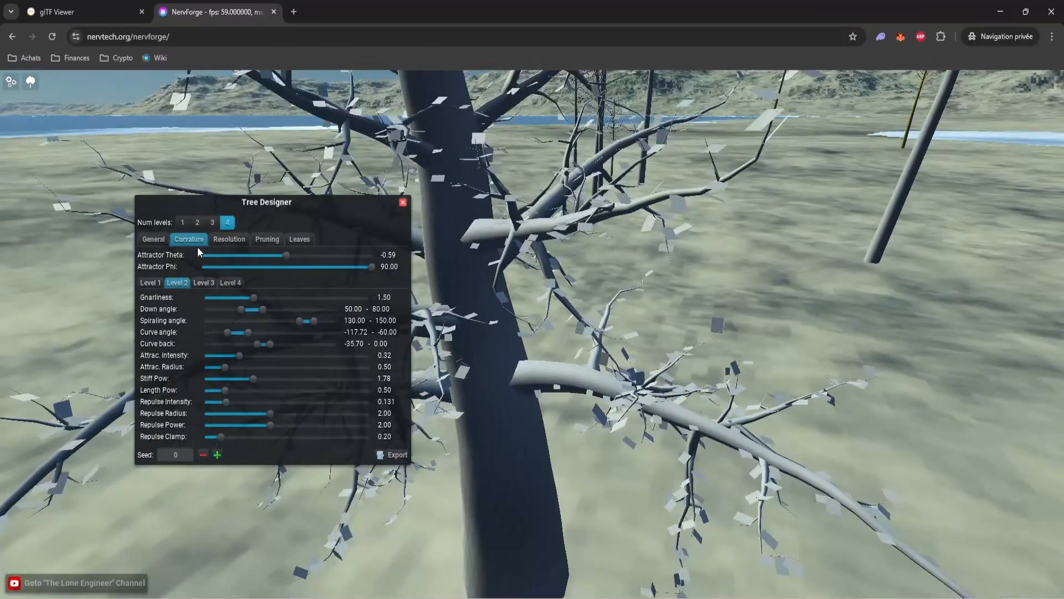
Set the resolution's Across Density for Level 2 to 7.88 and compare it with the Level 3 settings.
click(225, 241)
click(179, 256)
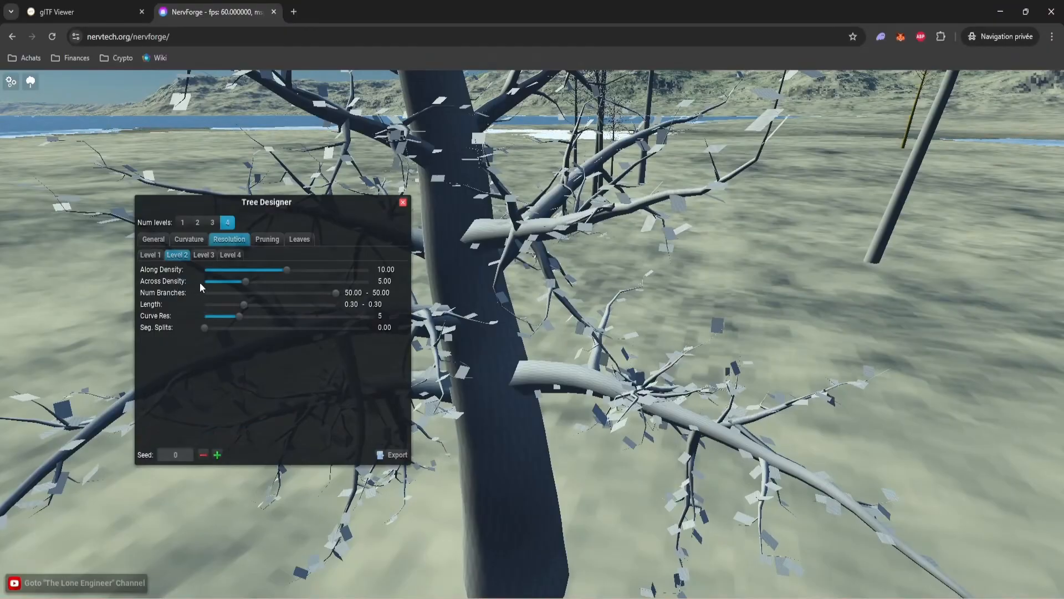
drag(248, 281, 288, 278)
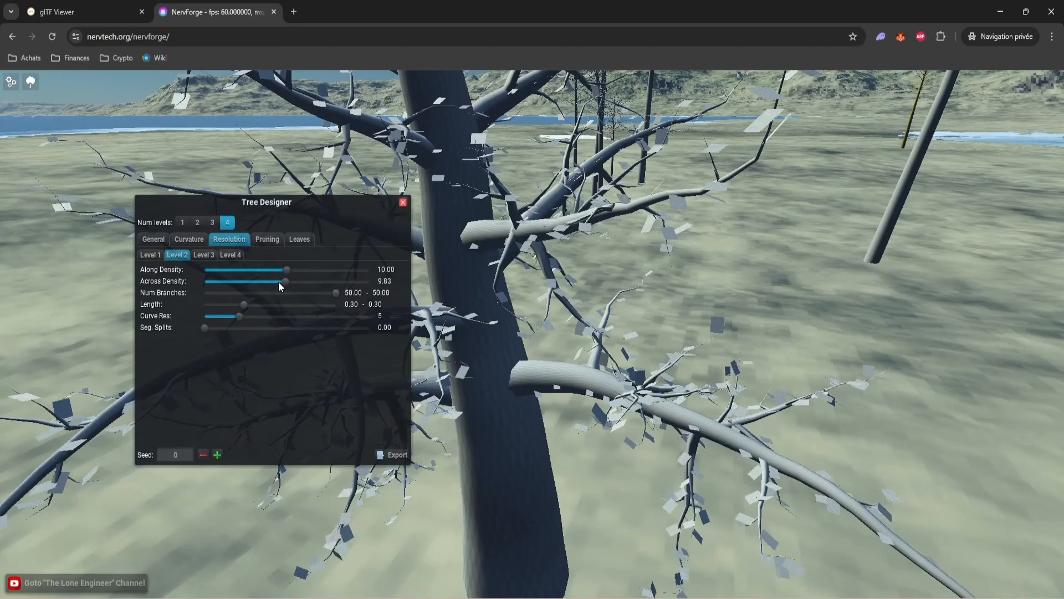
click(213, 257)
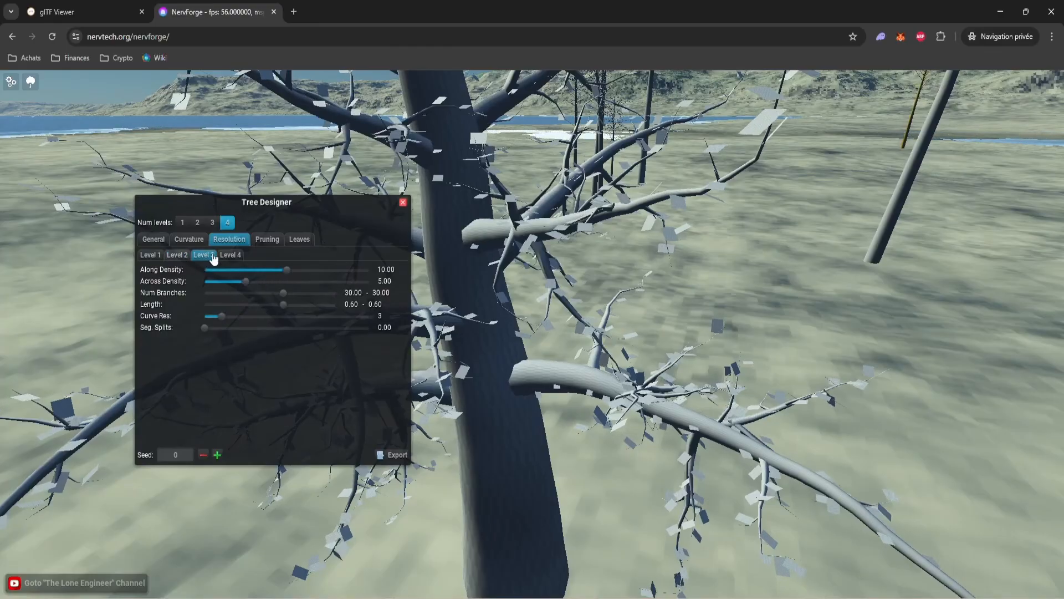
click(178, 255)
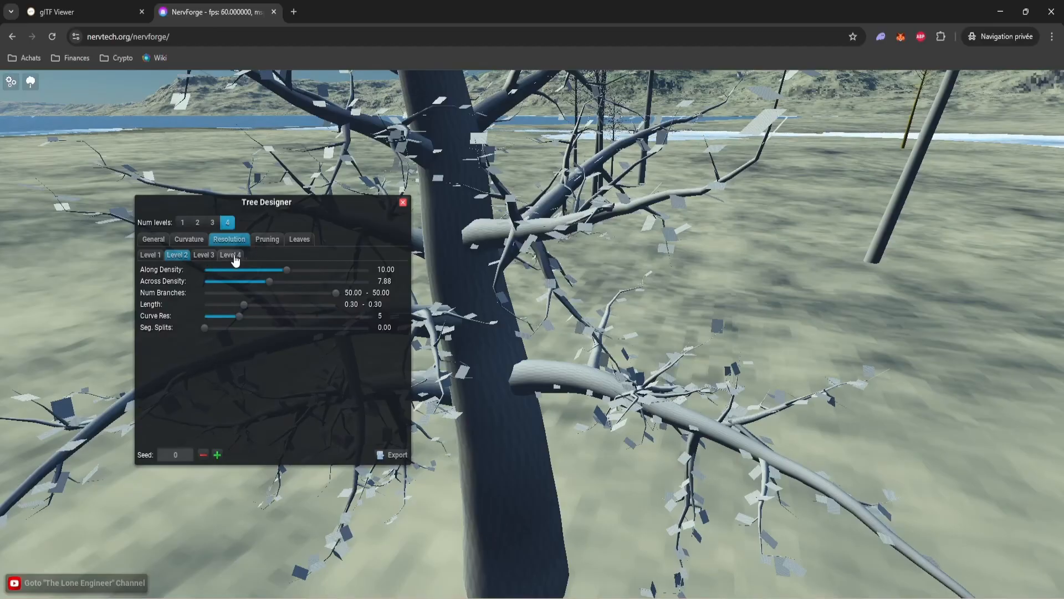
Open the pruning settings and look over the ratio, width and power parameters.
click(270, 244)
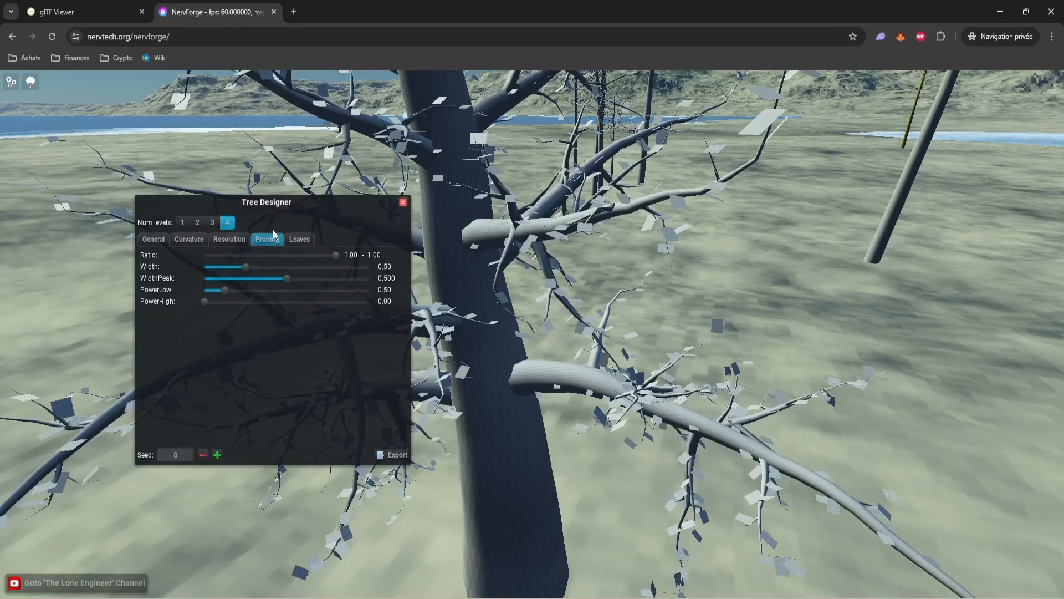
mouse_move(506, 341)
mouse_down()
mouse_move(507, 331)
mouse_move(500, 339)
mouse_up()
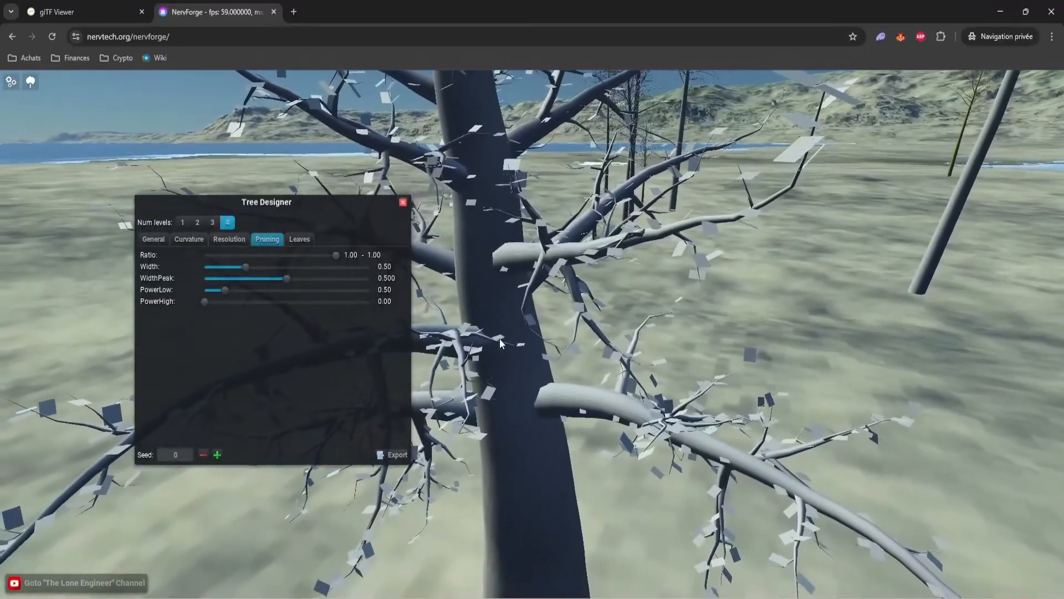
Hide the leaves to compare the bare branches, show them again and view the whole tree from farther away.
click(300, 239)
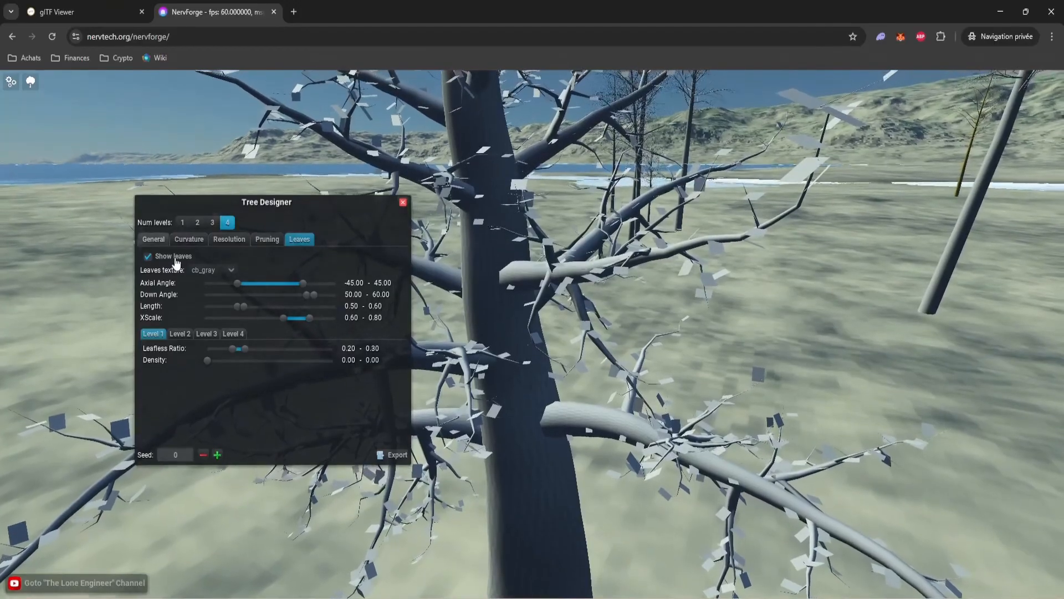
click(155, 258)
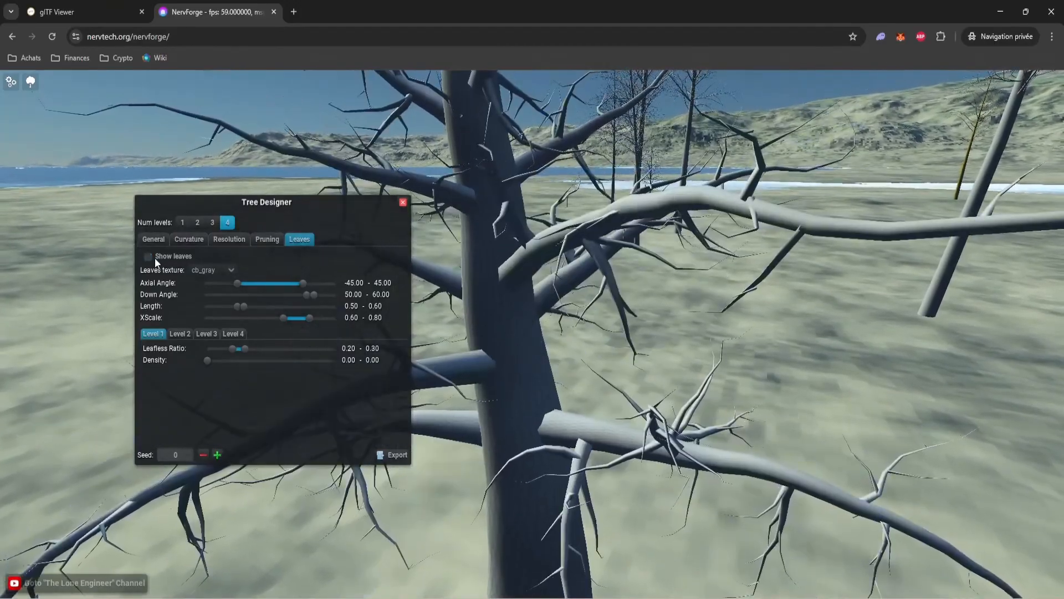
click(154, 259)
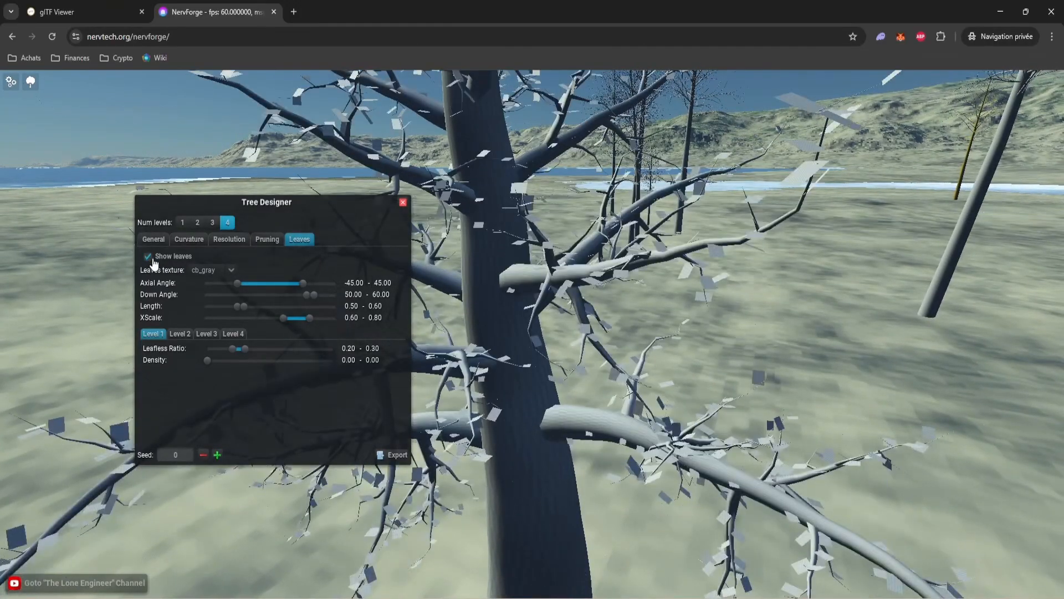
scroll(544, 385, down, 5)
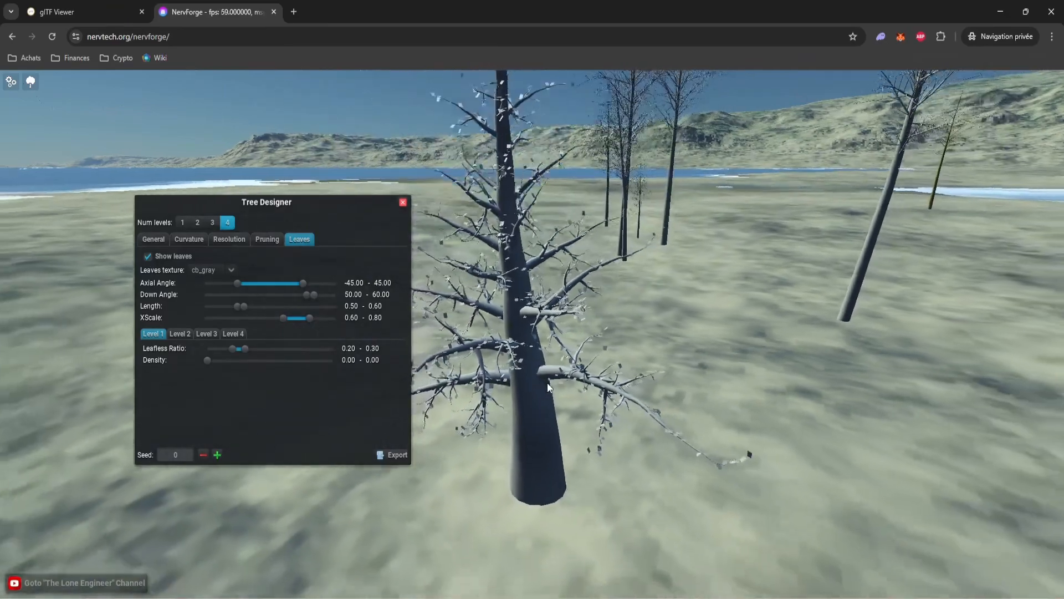
drag(548, 384, 577, 379)
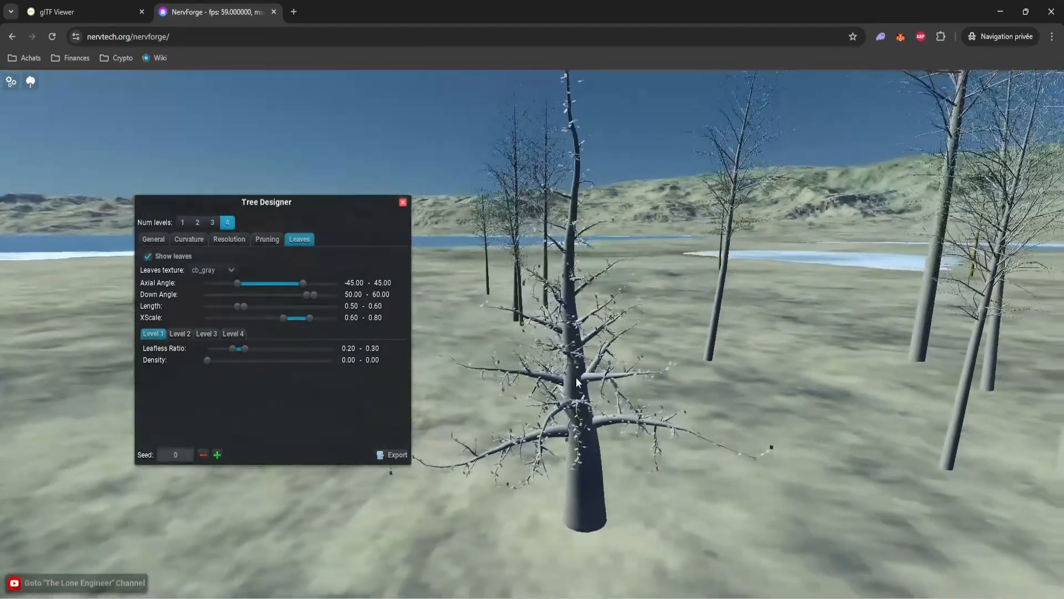
Set the leaves' Length range to 1.64–1.74 and their XScale range to 0.51–0.60.
drag(241, 307, 282, 319)
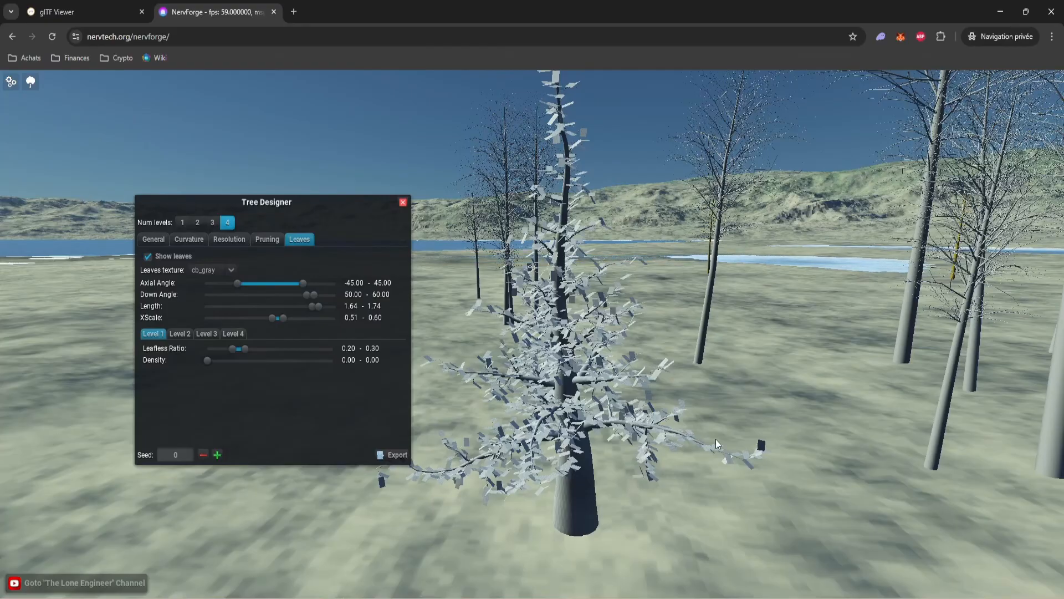
drag(516, 469, 570, 461)
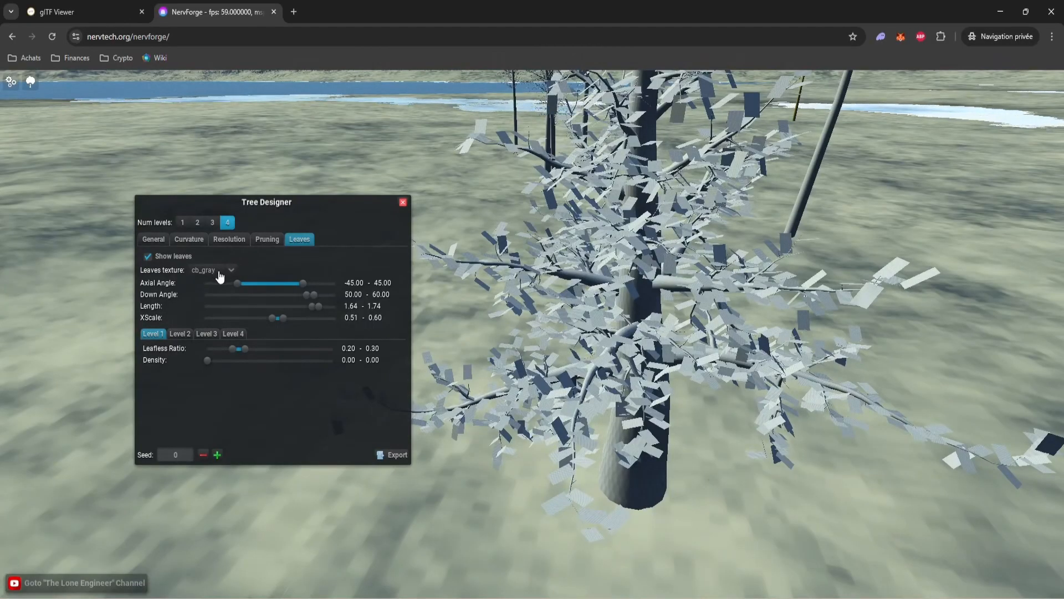
Apply the leaf1 texture to the leaves and inspect them up close and on the whole tree.
click(221, 274)
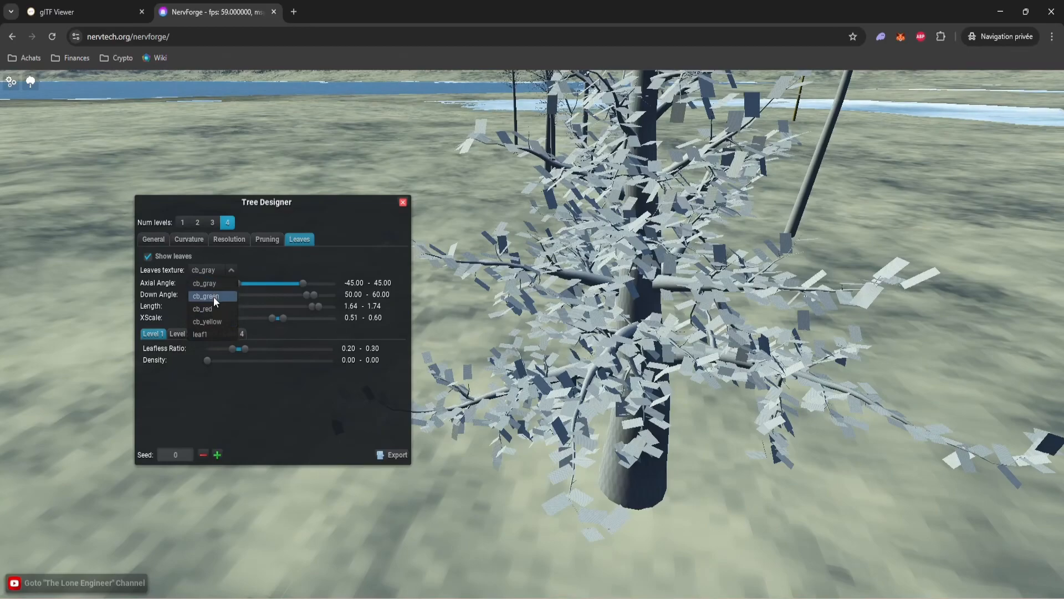
click(205, 334)
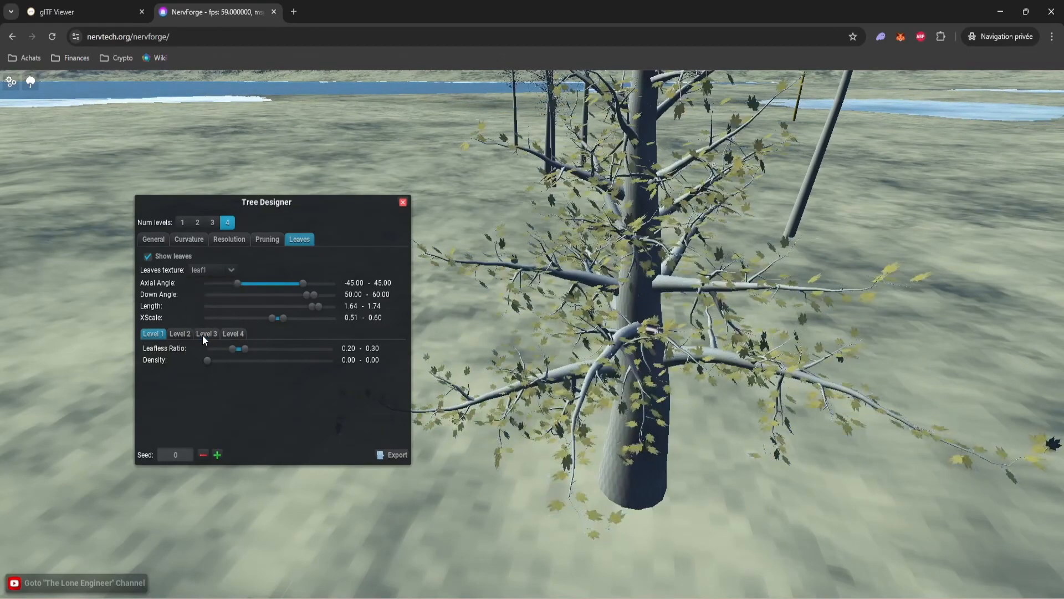
drag(662, 349, 689, 363)
scroll(690, 361, up, 10)
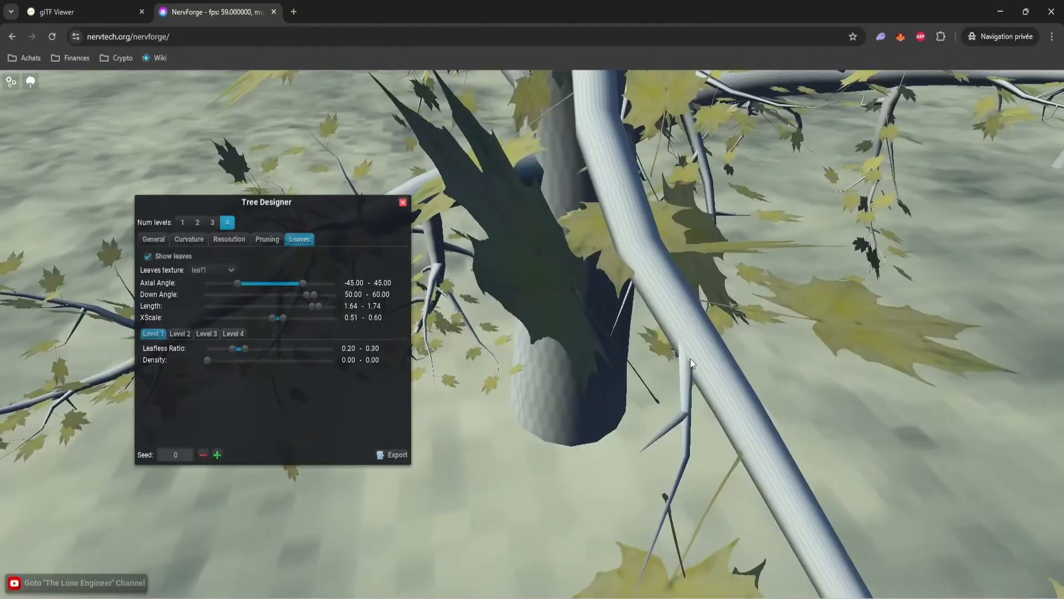
scroll(691, 363, down, 10)
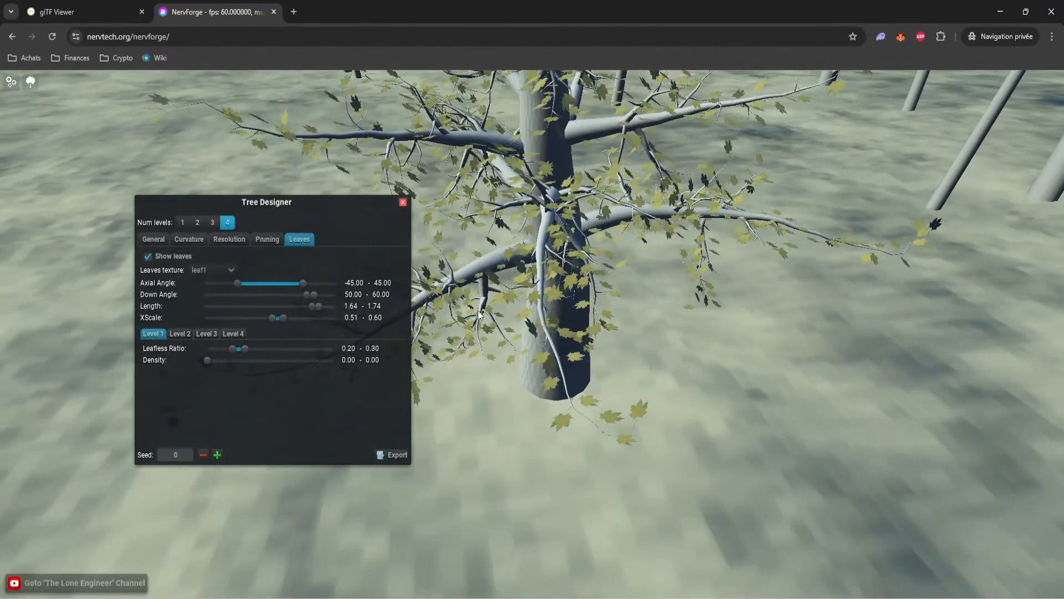
mouse_move(634, 326)
mouse_down()
mouse_move(636, 290)
mouse_move(636, 305)
mouse_up()
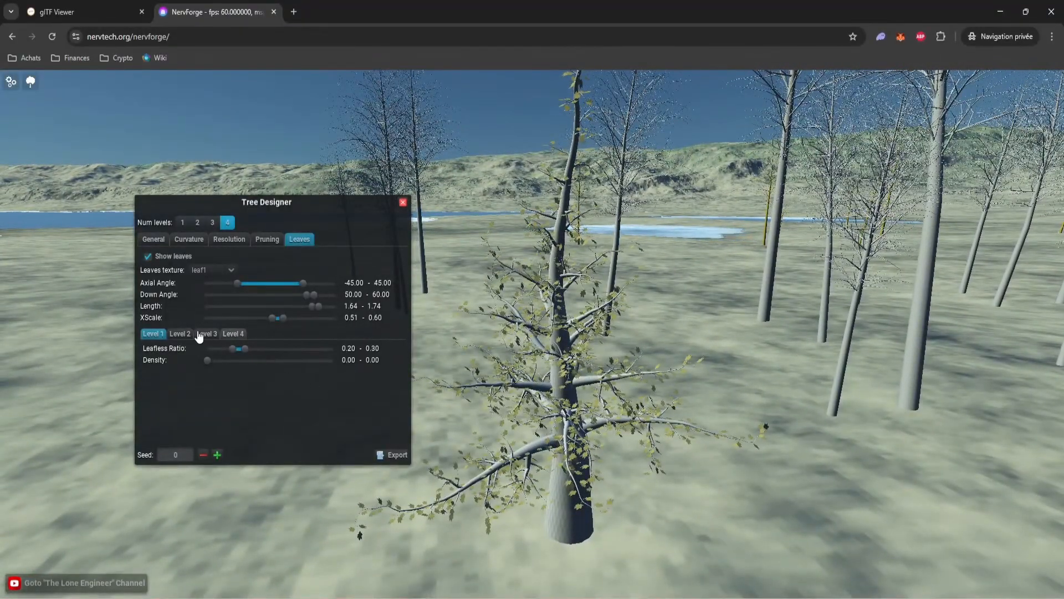
Reduce the tree to two levels and set the Level 2 leaves' Leafless Ratio to 0.54–0.70 and Density to 18.72–26.21.
click(192, 338)
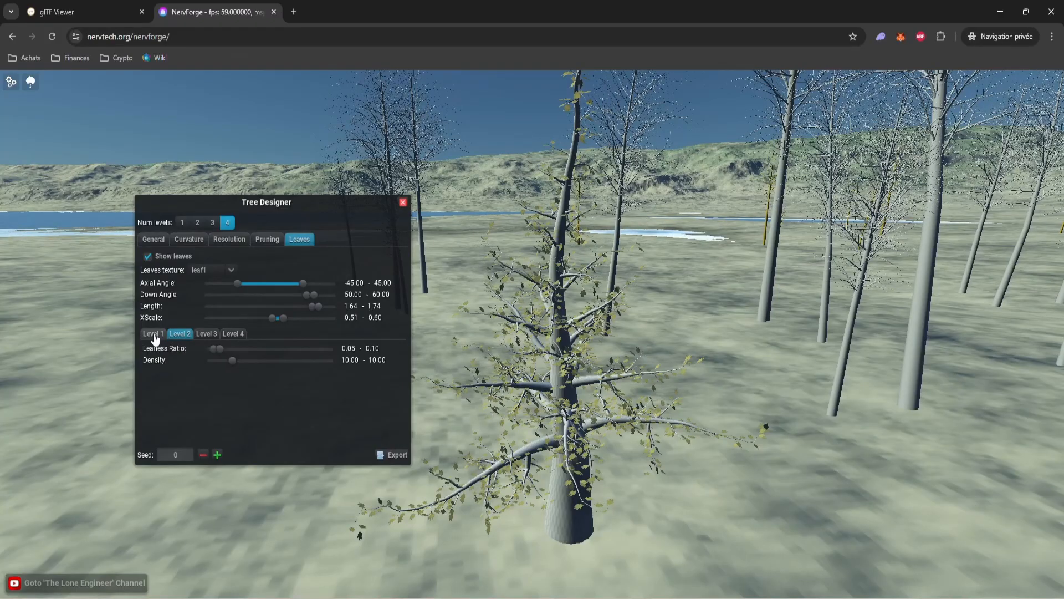
click(198, 224)
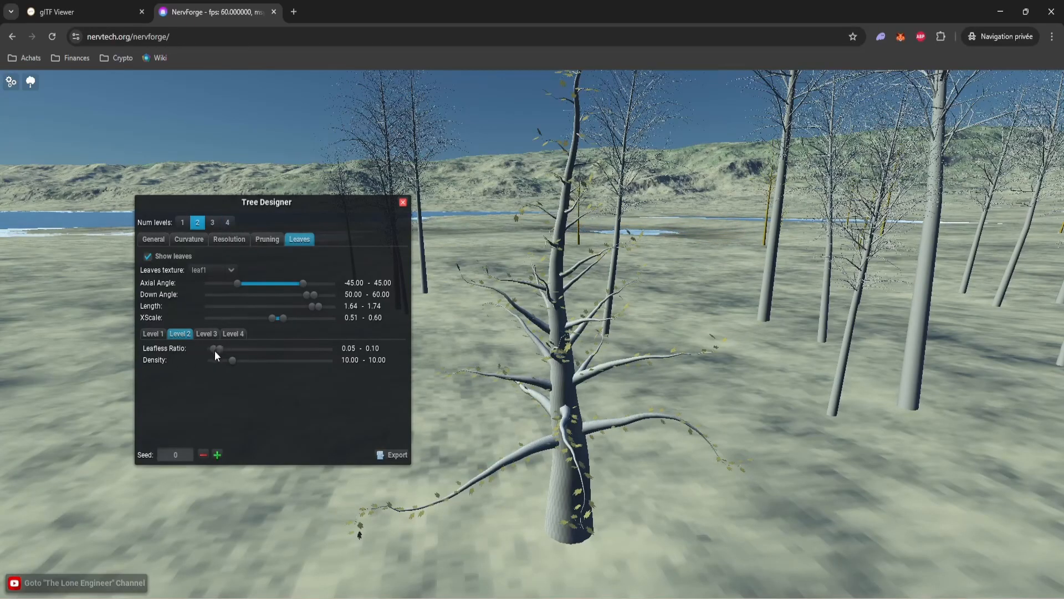
drag(215, 350, 298, 351)
drag(525, 355, 534, 356)
Return the tree to four levels and raise the leaf Density of Levels 3 and 4, with 50 for Level 4.
click(212, 222)
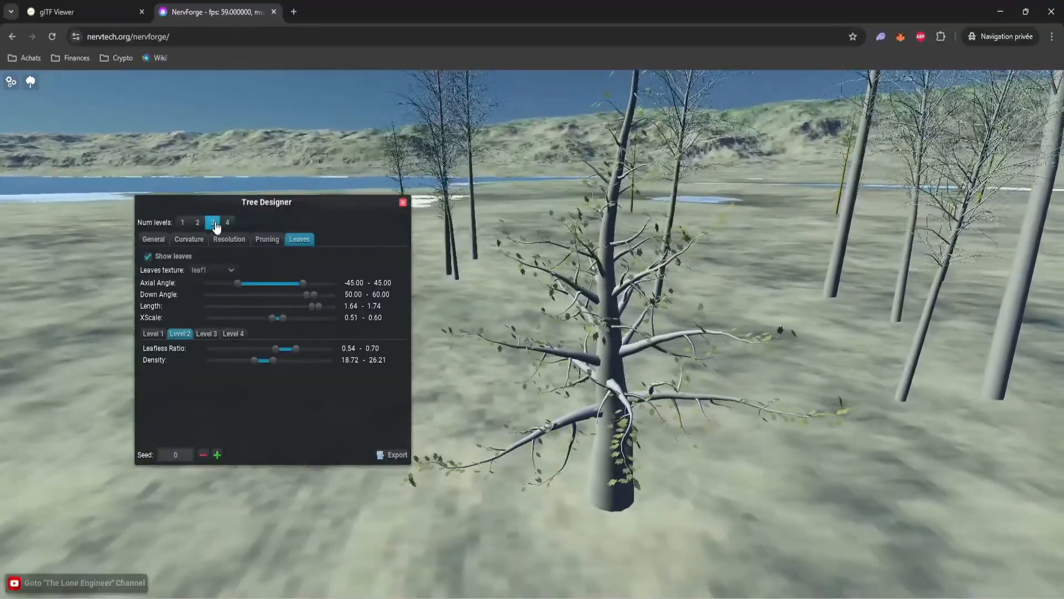
click(227, 223)
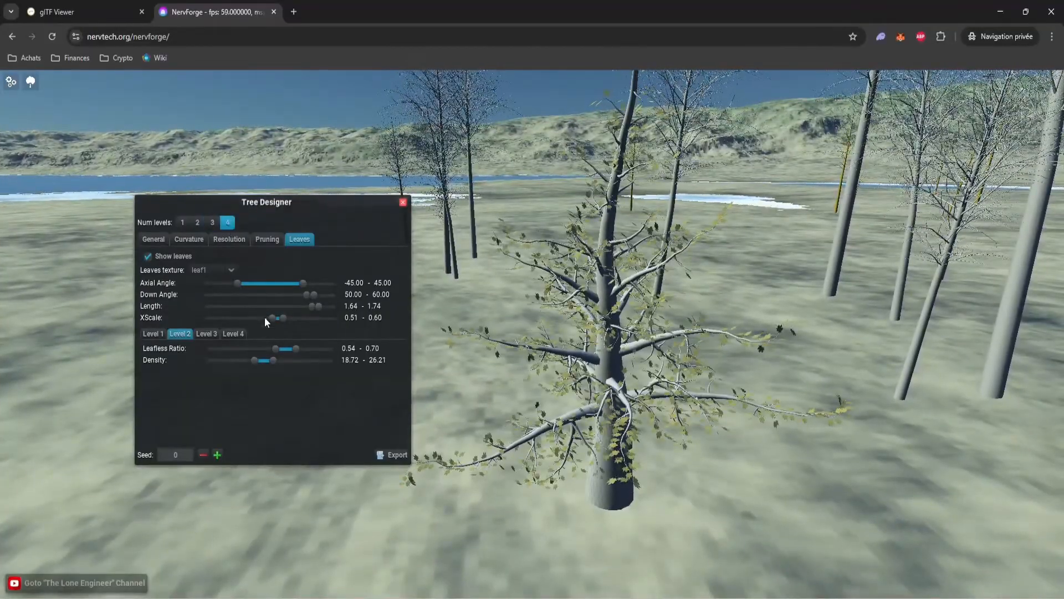
click(206, 333)
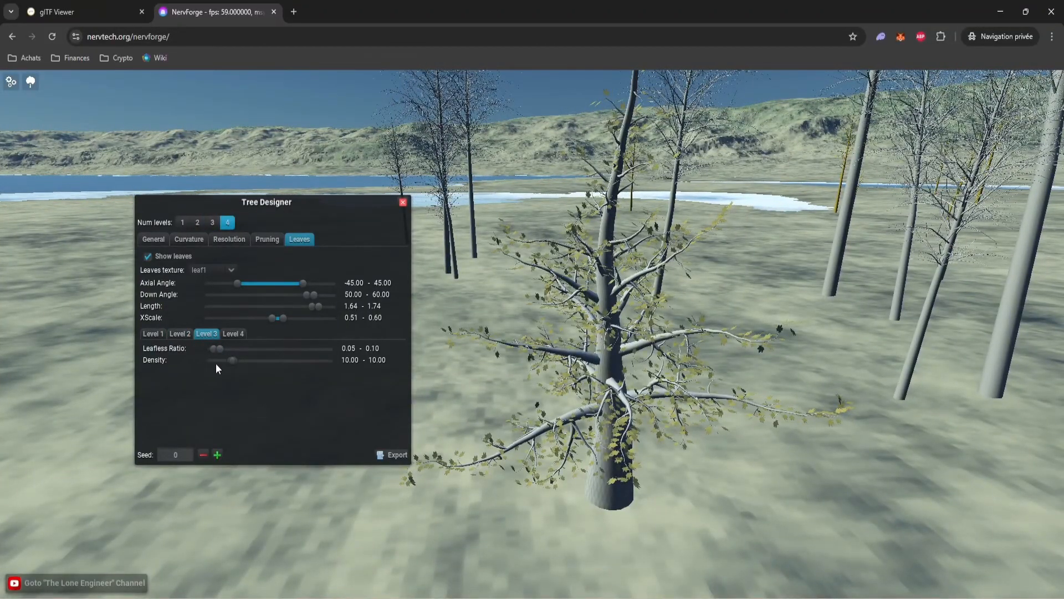
drag(232, 360, 325, 364)
click(239, 334)
drag(239, 360, 335, 361)
mouse_move(588, 394)
mouse_down()
mouse_move(651, 381)
mouse_move(596, 379)
mouse_move(591, 397)
mouse_up()
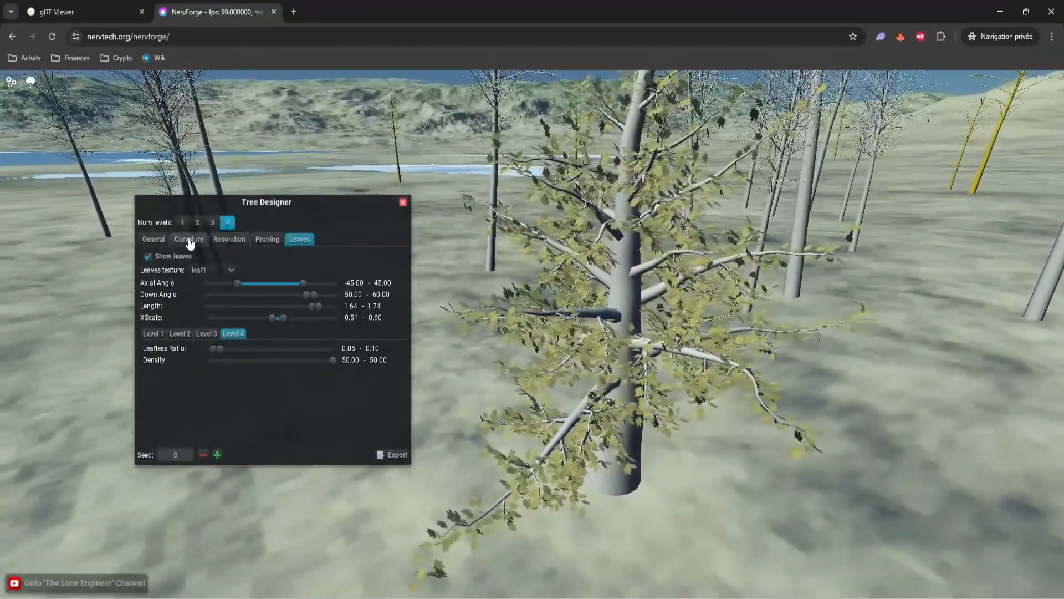
Set the general Child Density for Level 2 to 4.89–6.54 and view the fuller tree from another side.
click(157, 240)
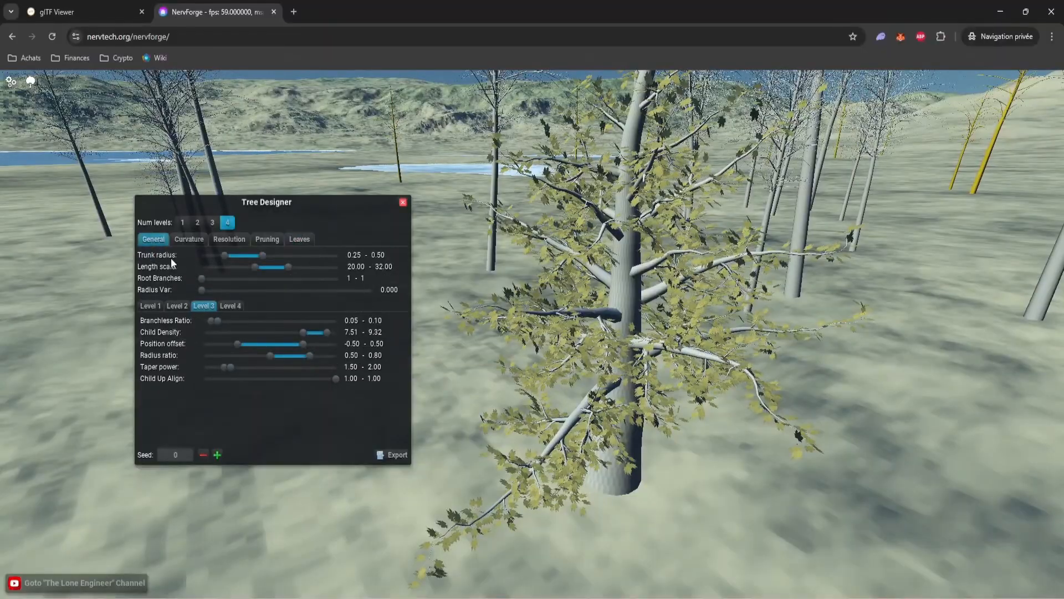
click(177, 306)
drag(251, 334, 292, 334)
drag(542, 358, 643, 335)
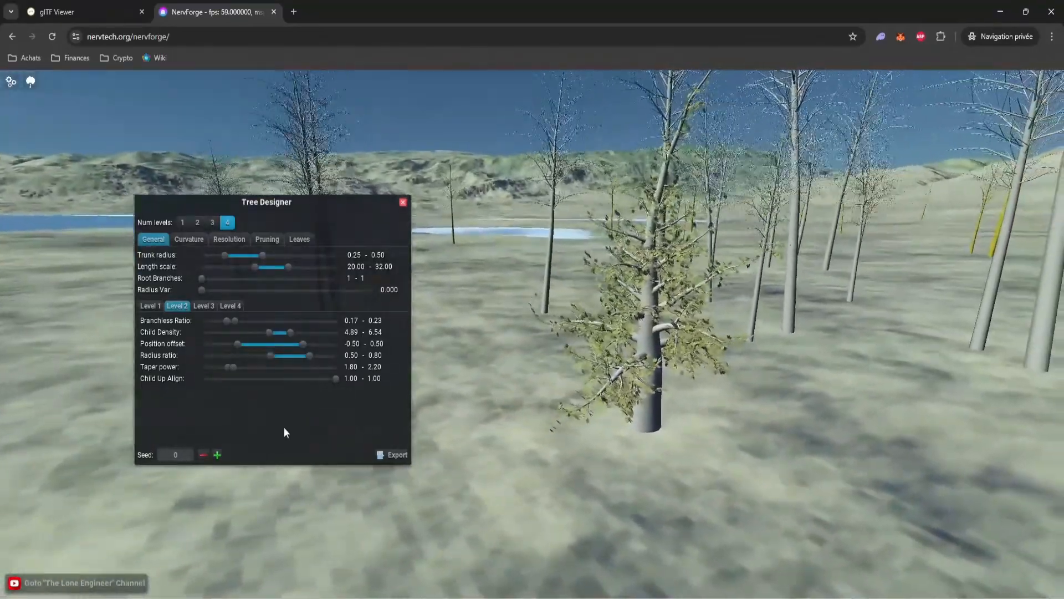
key(a)
key(a)
drag(658, 344, 726, 354)
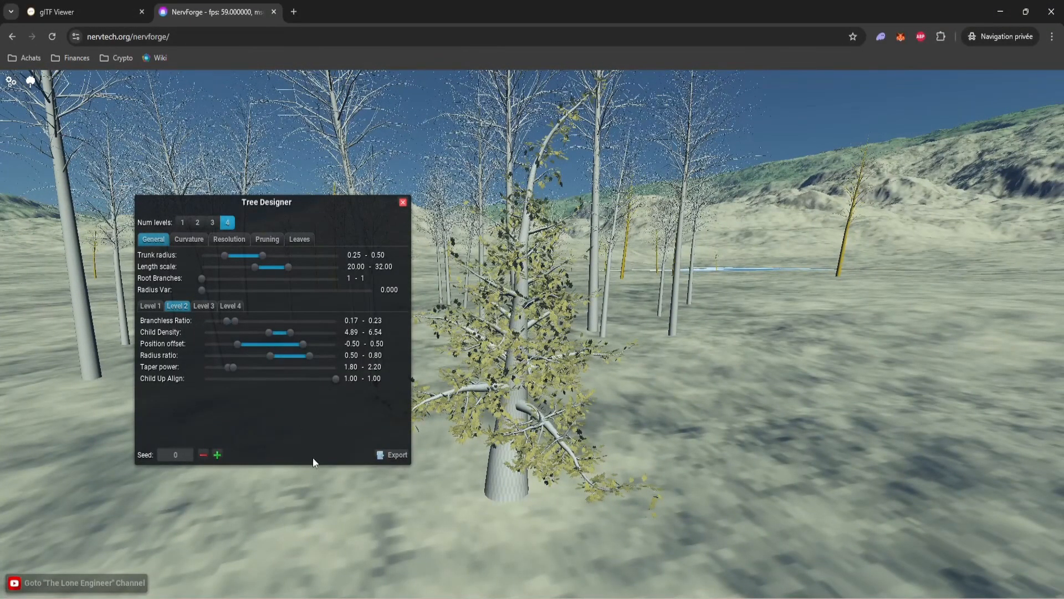
Cycle the seed up to 5 and back to 0 to compare the generated tree variations.
click(217, 455)
click(217, 455)
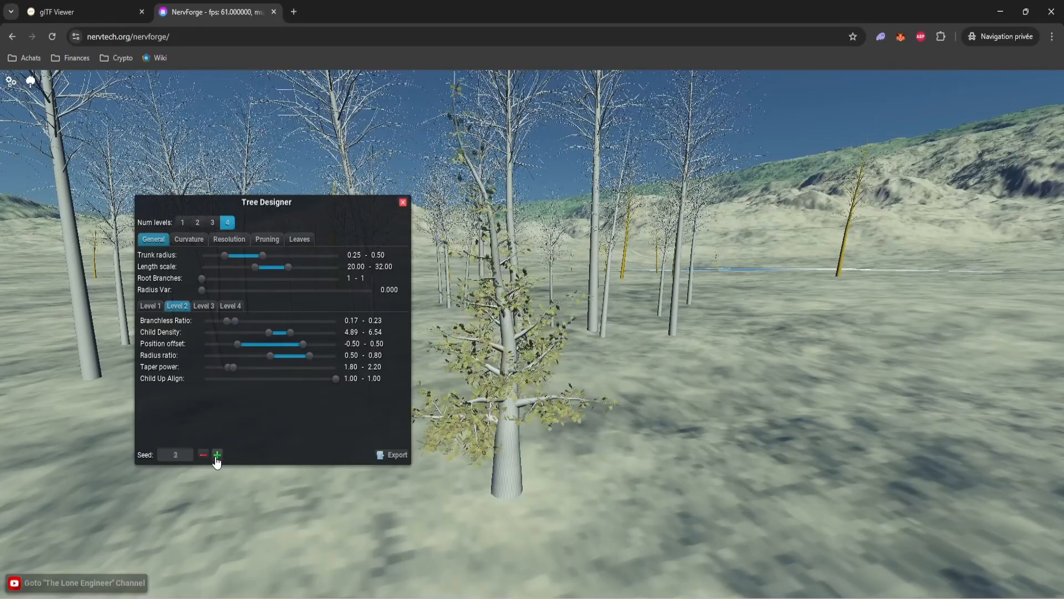
click(217, 455)
click(217, 454)
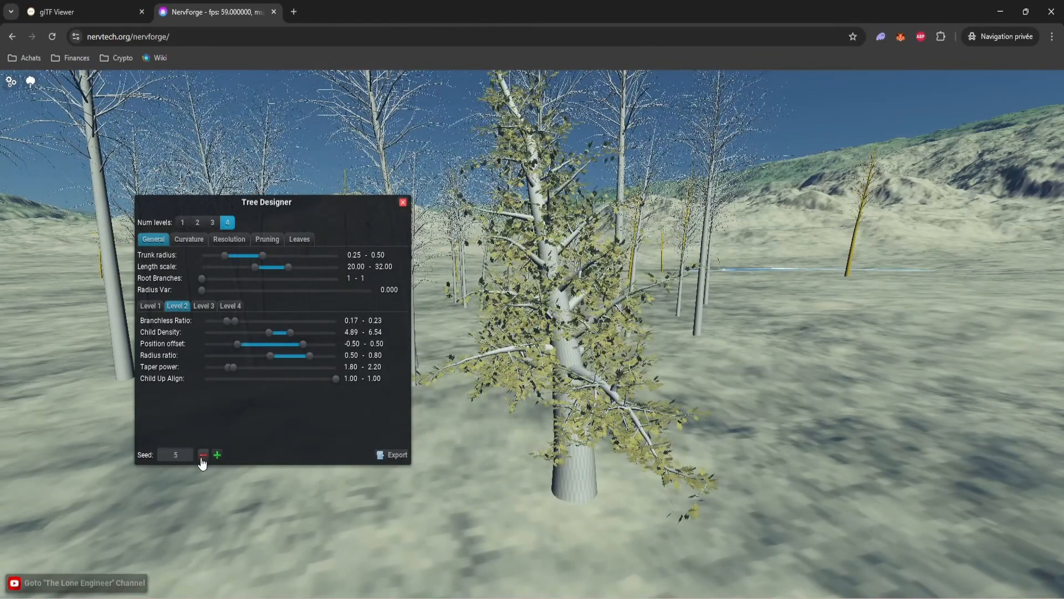
click(202, 455)
click(203, 454)
click(203, 454)
click(203, 455)
click(203, 455)
drag(622, 406, 649, 397)
key(d)
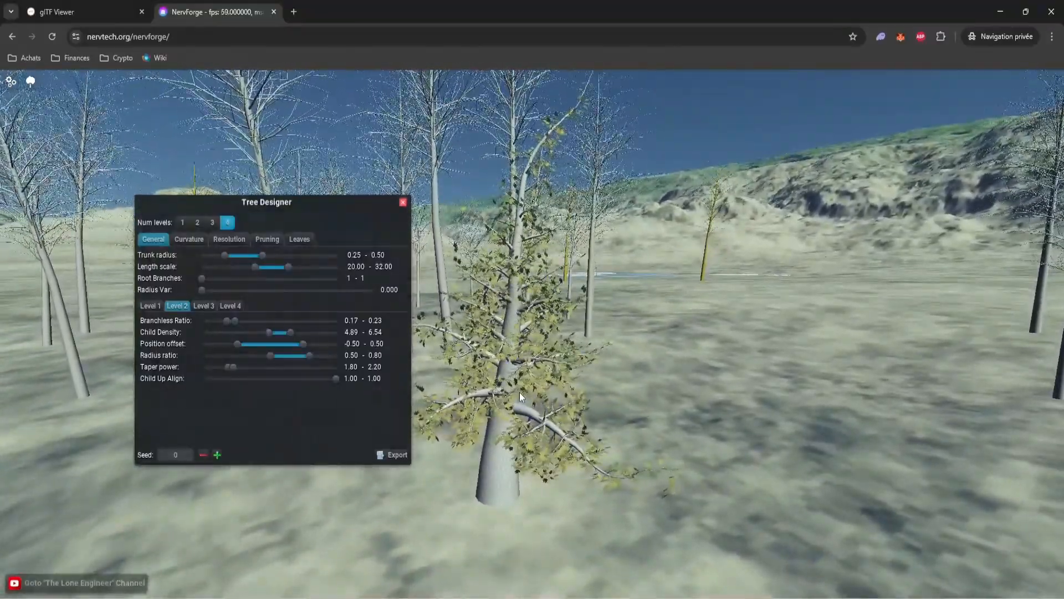
scroll(517, 395, up, 5)
scroll(517, 395, down, 5)
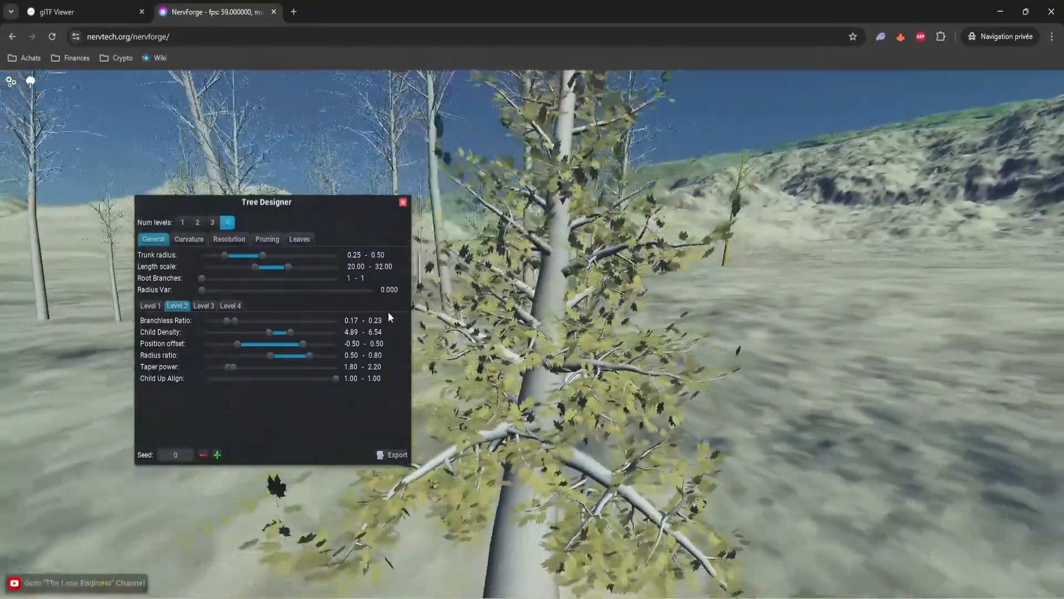
Lower the curvature's Level 2 Gnarliness to 0.96 and hide the leaves to expose the branches.
click(189, 240)
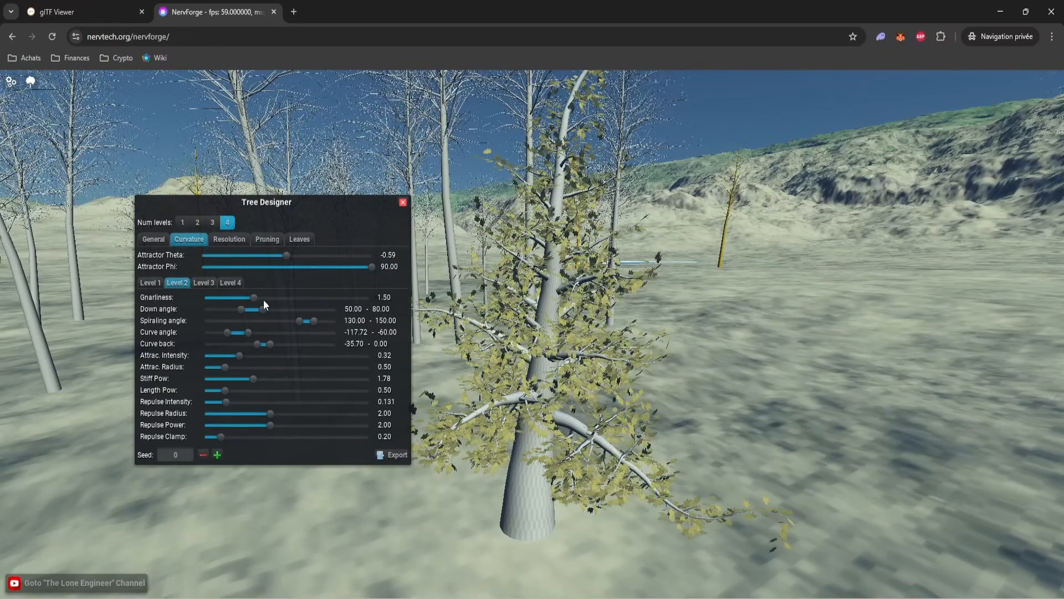
drag(255, 297, 237, 297)
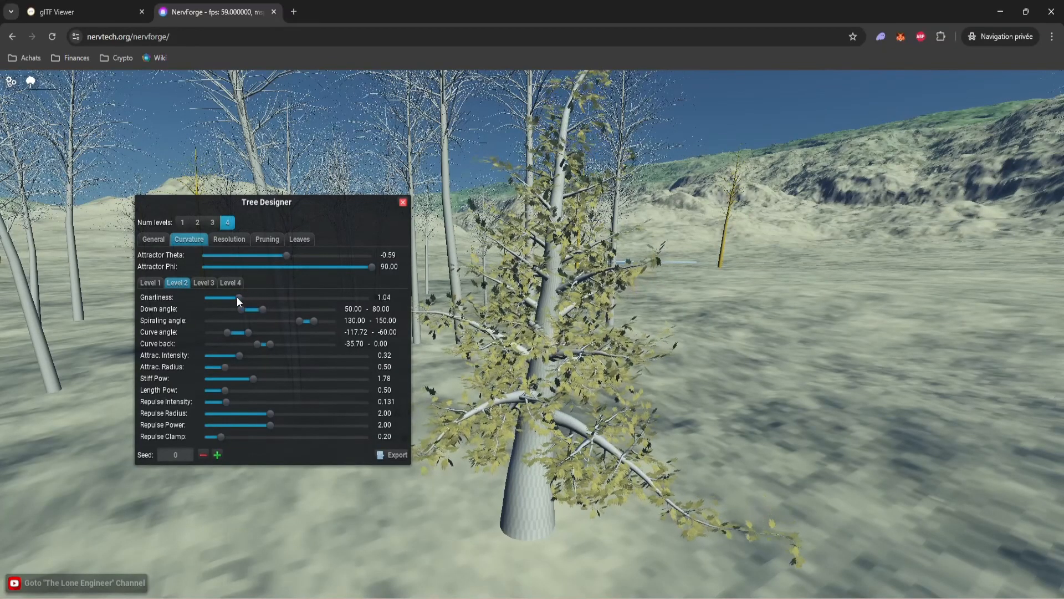
click(304, 242)
click(148, 256)
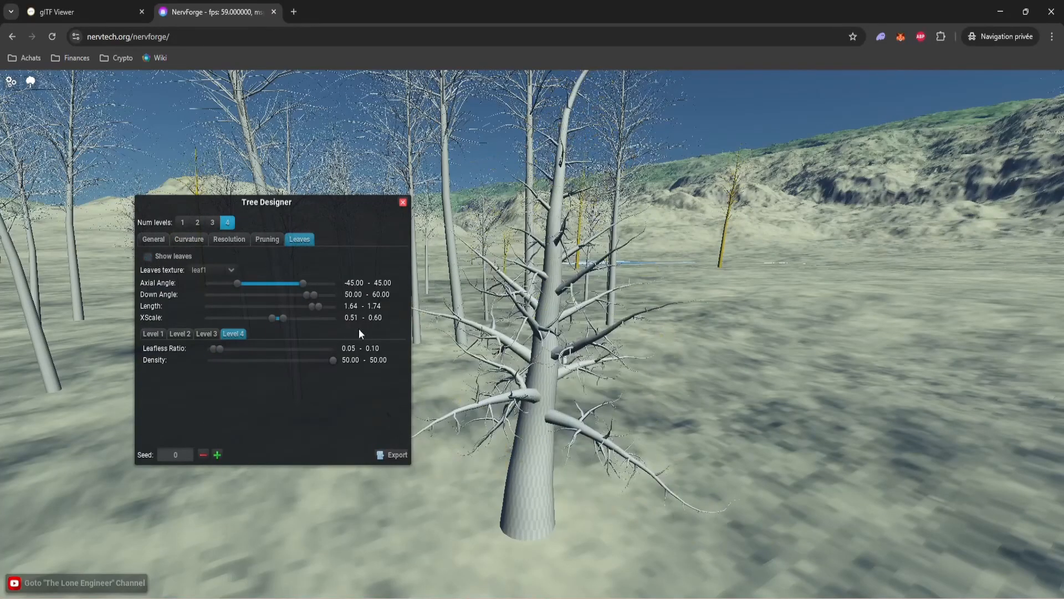
Set the curvature's Level 2 Gnarliness to 0 and look at the bare branches.
click(186, 240)
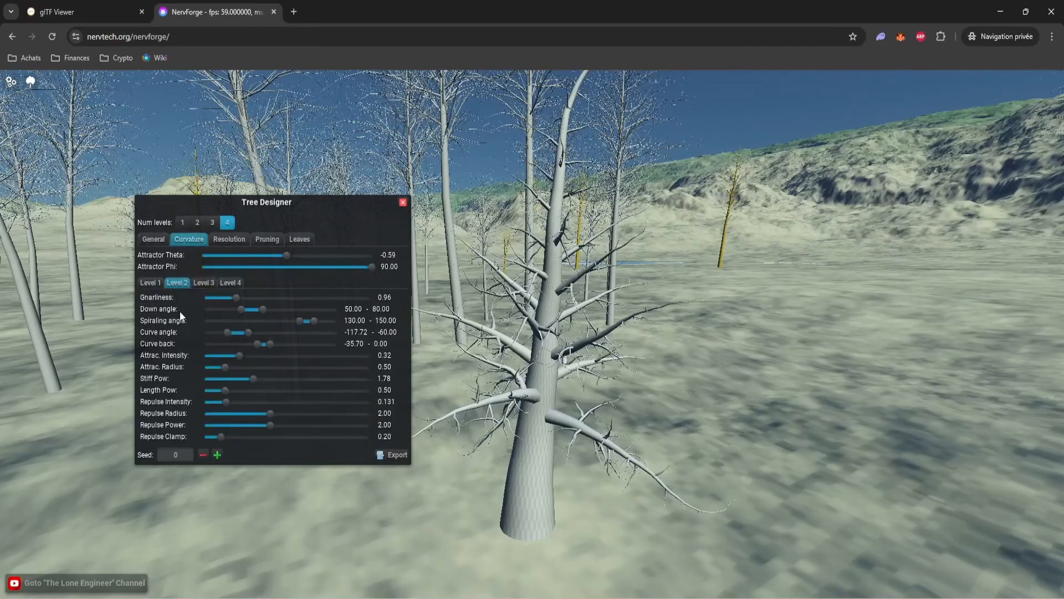
drag(237, 299, 185, 299)
drag(576, 368, 711, 321)
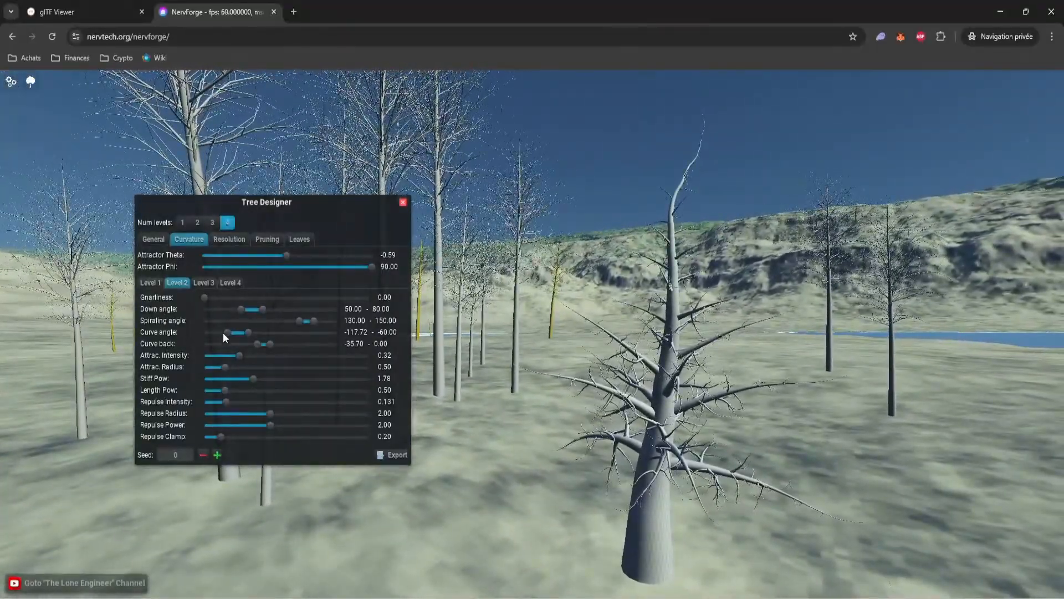
Try a Level 2 Curve angle range of -60 to 180 and settle on -60 to -3.80.
drag(227, 332, 346, 337)
drag(691, 463, 660, 472)
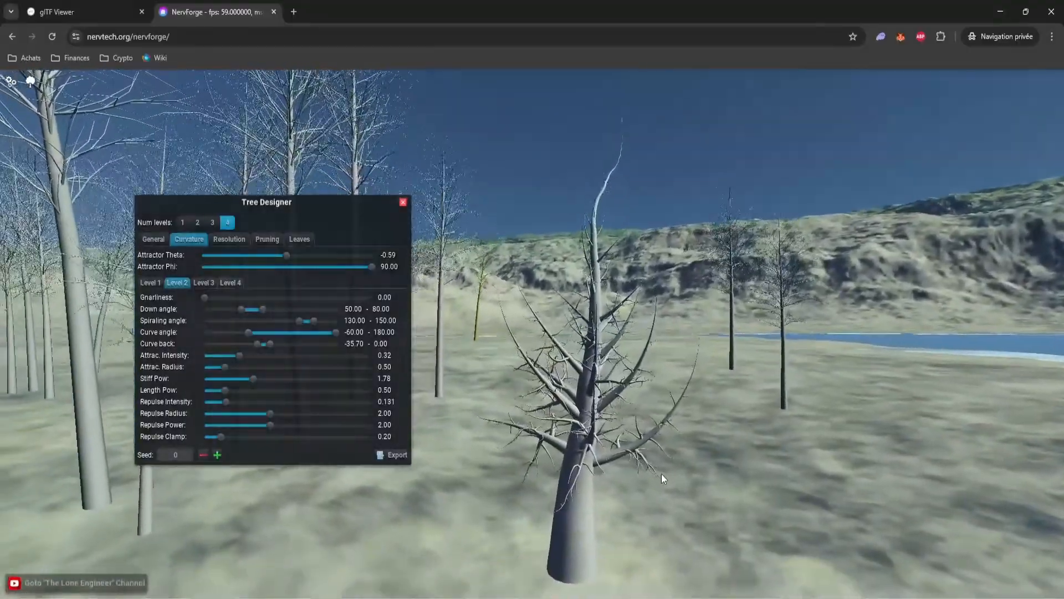
scroll(663, 474, up, 5)
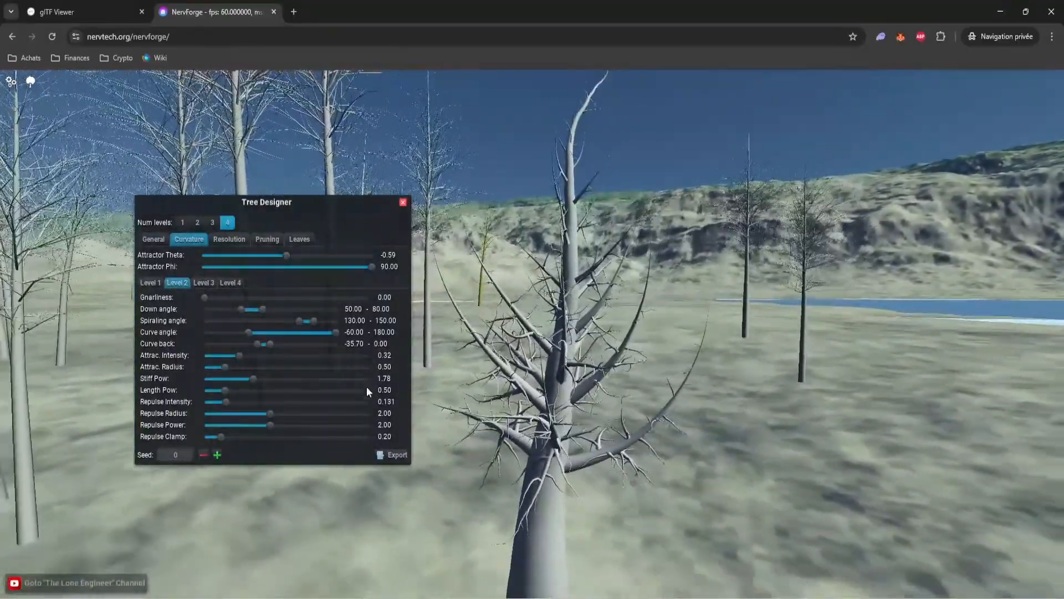
drag(335, 333, 269, 328)
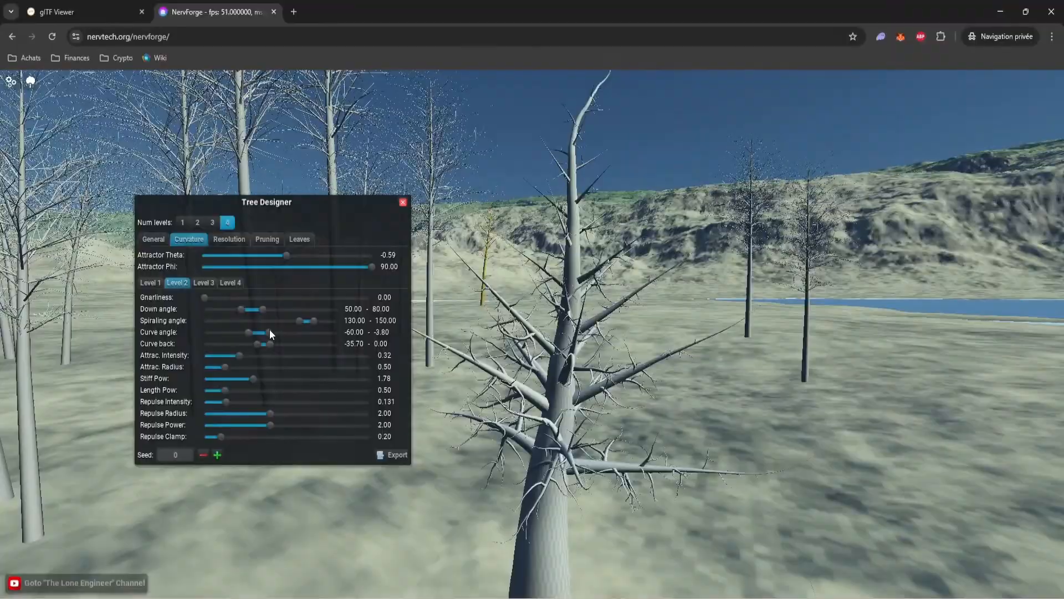
Raise the Level 2 Gnarliness to 2.29 and view the twisted main branches.
drag(207, 298, 281, 297)
drag(564, 424, 469, 396)
key(s)
key(w)
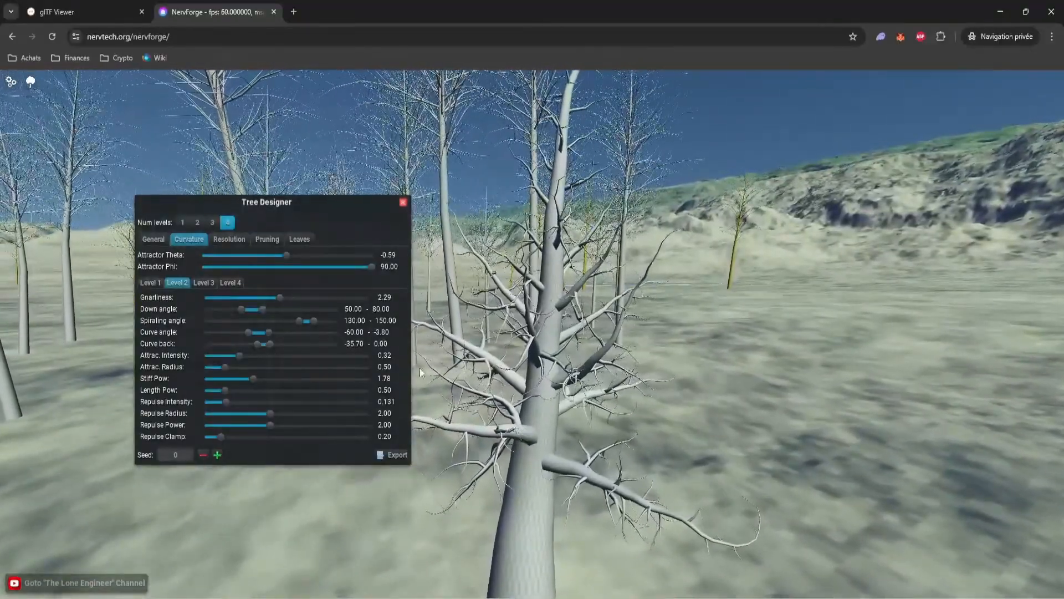
Set the Level 3 Gnarliness to 1.57 and view the smaller branches from another angle.
click(203, 283)
mouse_move(254, 297)
mouse_down()
mouse_move(301, 300)
mouse_move(203, 297)
mouse_move(257, 303)
mouse_up()
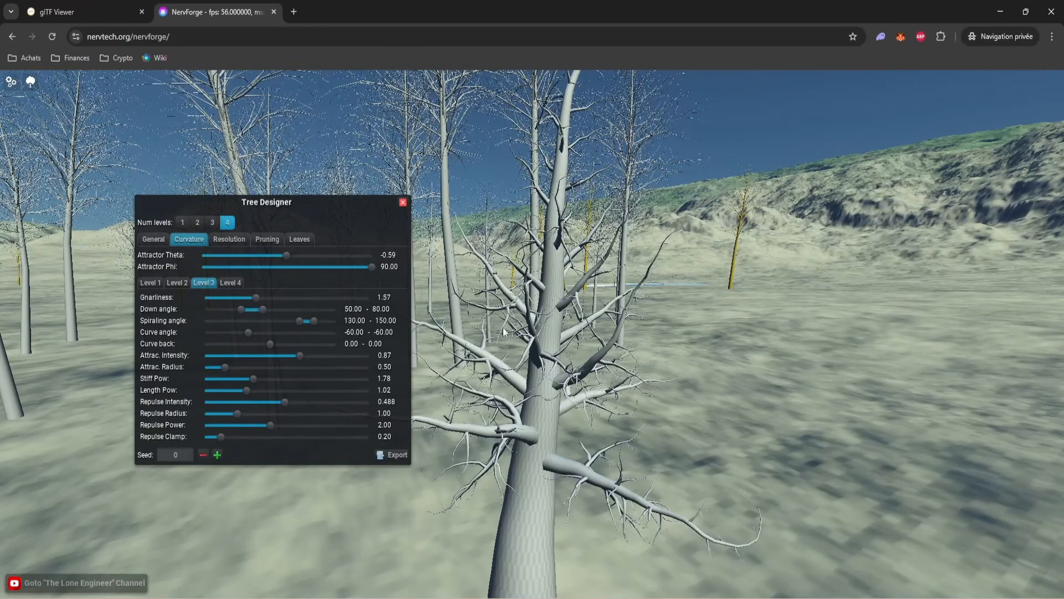
key(a)
drag(614, 326, 688, 359)
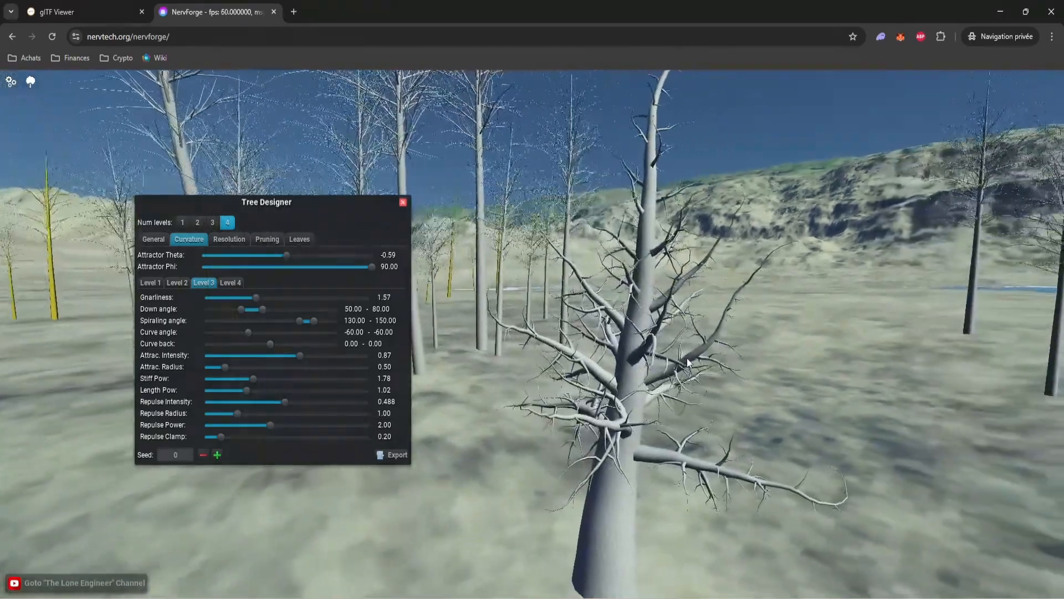
Lower the trunk's Level 1 Gnarliness to 0.49 and view the trunk up to its tip.
click(156, 284)
drag(254, 298, 219, 299)
key(s)
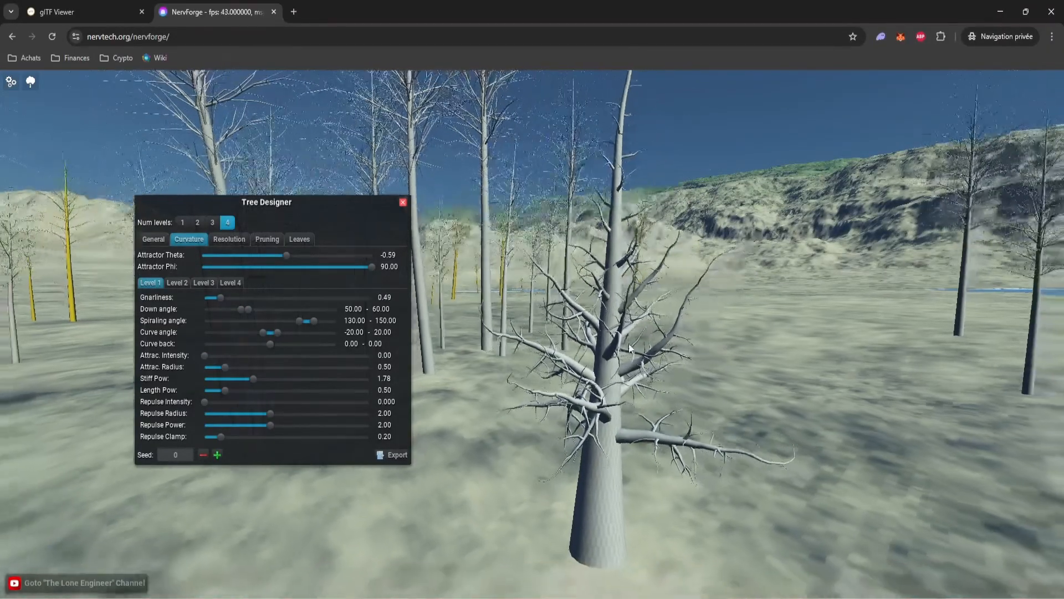
key(w)
drag(613, 341, 610, 330)
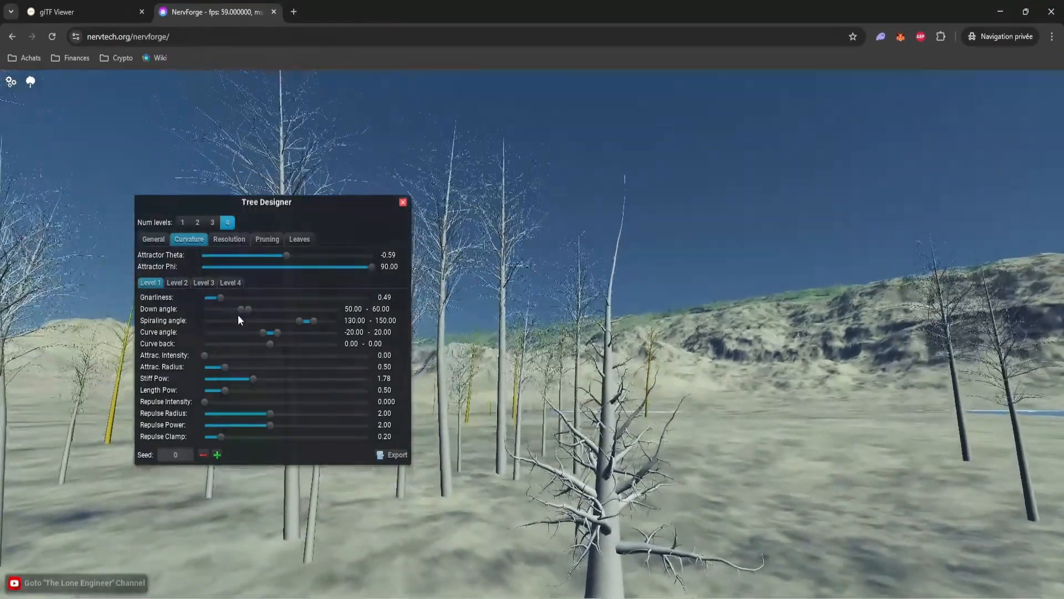
Set the Level 1 Gnarliness to 0 and inspect the trunk from several distances.
drag(220, 297, 201, 308)
key(s)
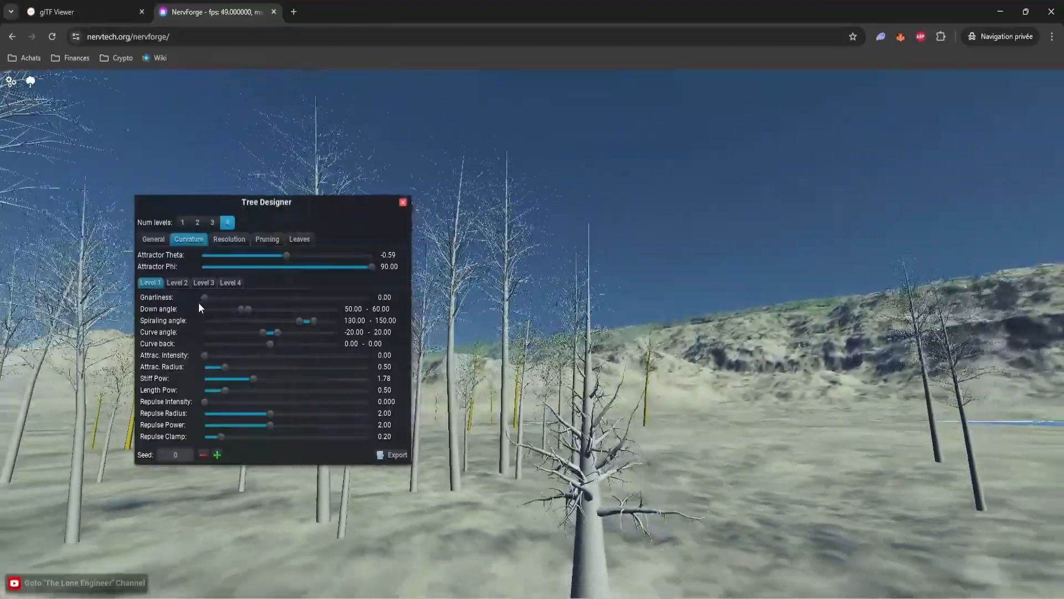
drag(571, 398, 608, 394)
key(w)
key(s)
key(w)
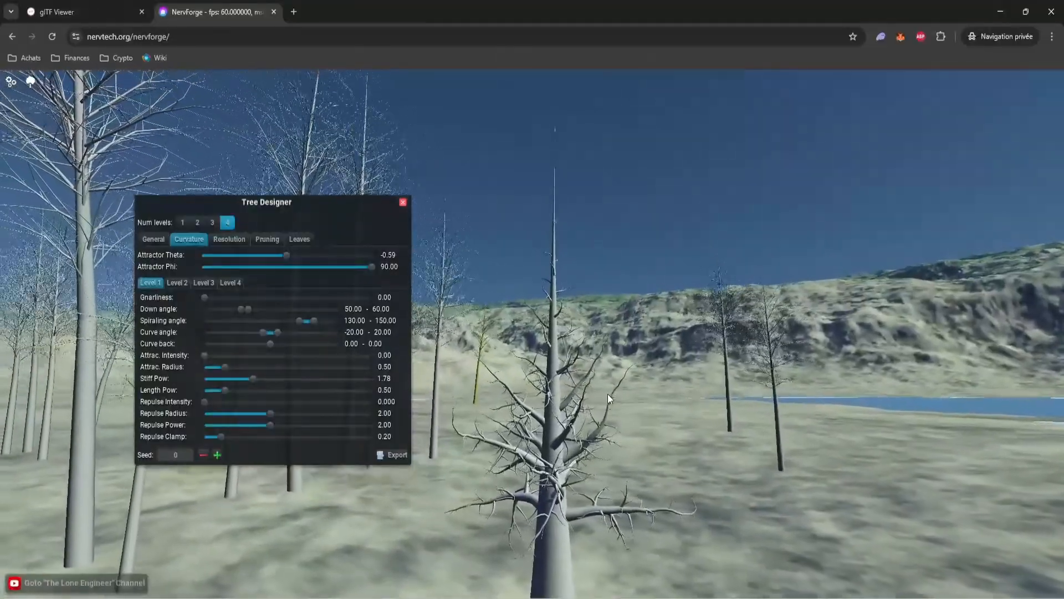
Set the trunk's Level 1 Curve angle to -91.90 – -23.54 and its Curve back to 79.75 – 120.76.
drag(263, 333, 314, 347)
scroll(485, 398, down, 3)
drag(485, 398, 530, 377)
mouse_move(273, 343)
mouse_down()
mouse_move(283, 344)
mouse_move(262, 332)
mouse_up()
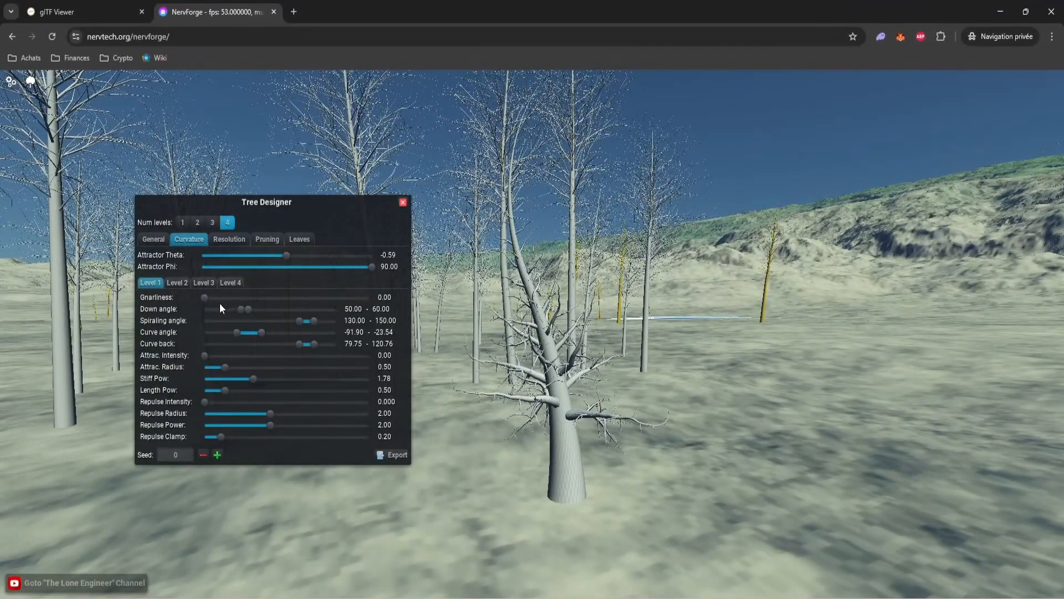
Set the Level 1 Gnarliness to 1.84 and Curve back to -31.14 – 38.73, and view the bent trunk closer.
drag(206, 298, 266, 290)
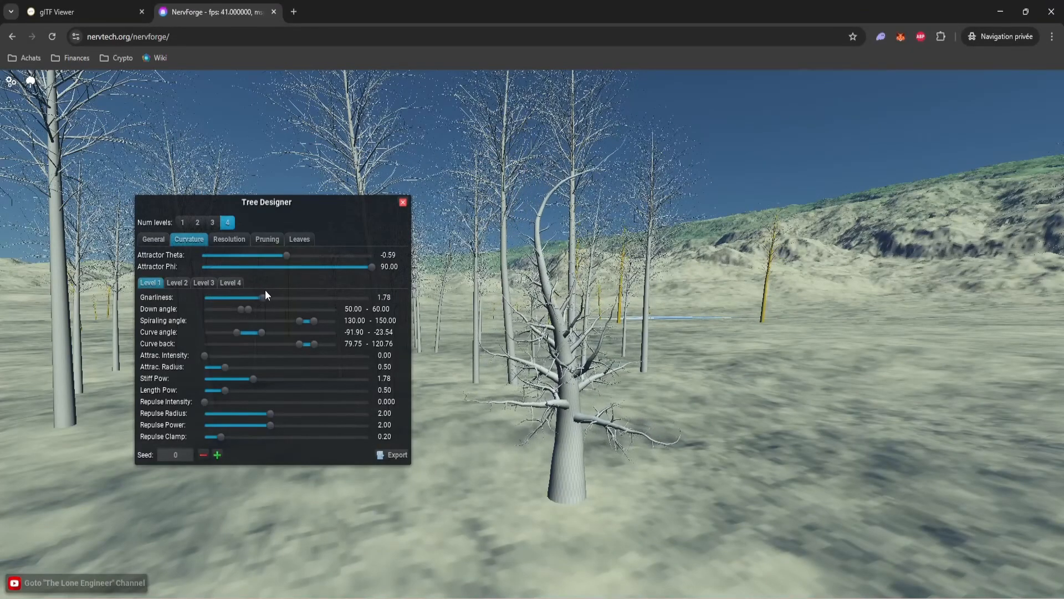
mouse_move(297, 347)
mouse_down()
mouse_move(260, 351)
mouse_move(294, 343)
mouse_move(285, 344)
mouse_up()
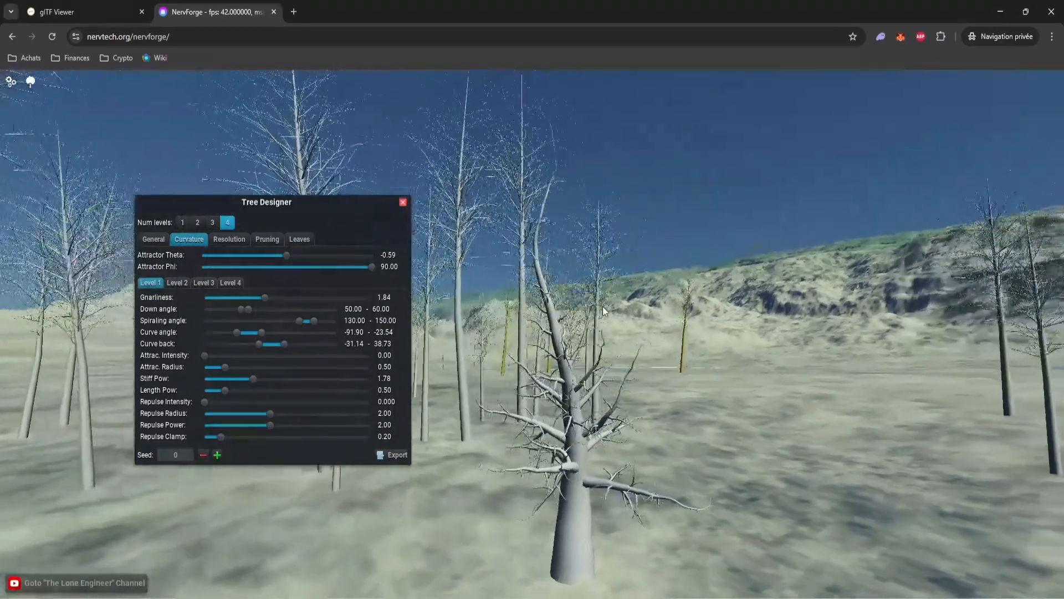
drag(600, 304, 626, 310)
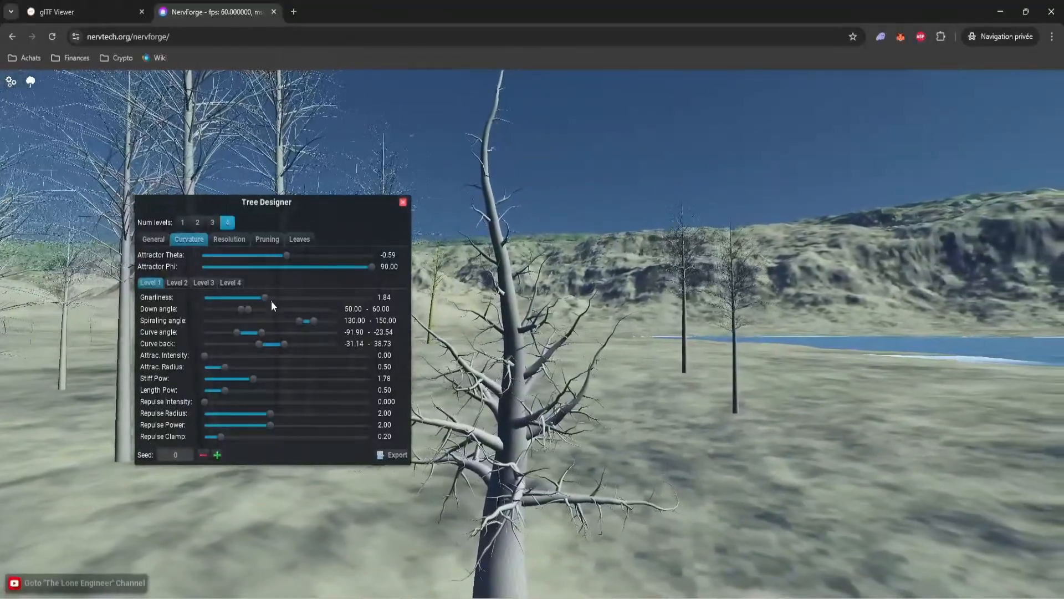
Show the leaves on the tree and view it from another angle.
click(299, 239)
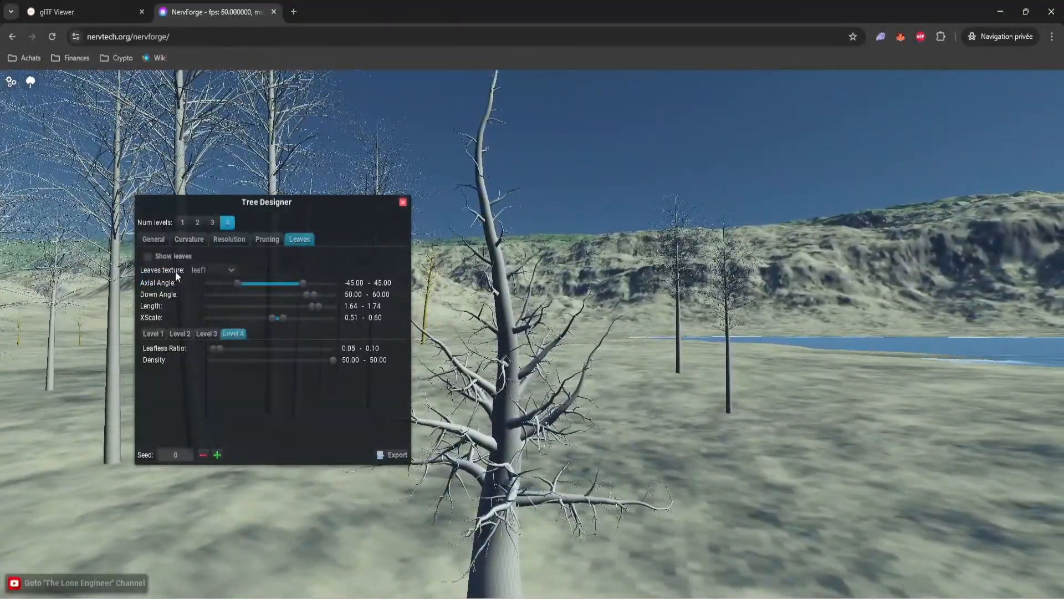
click(148, 257)
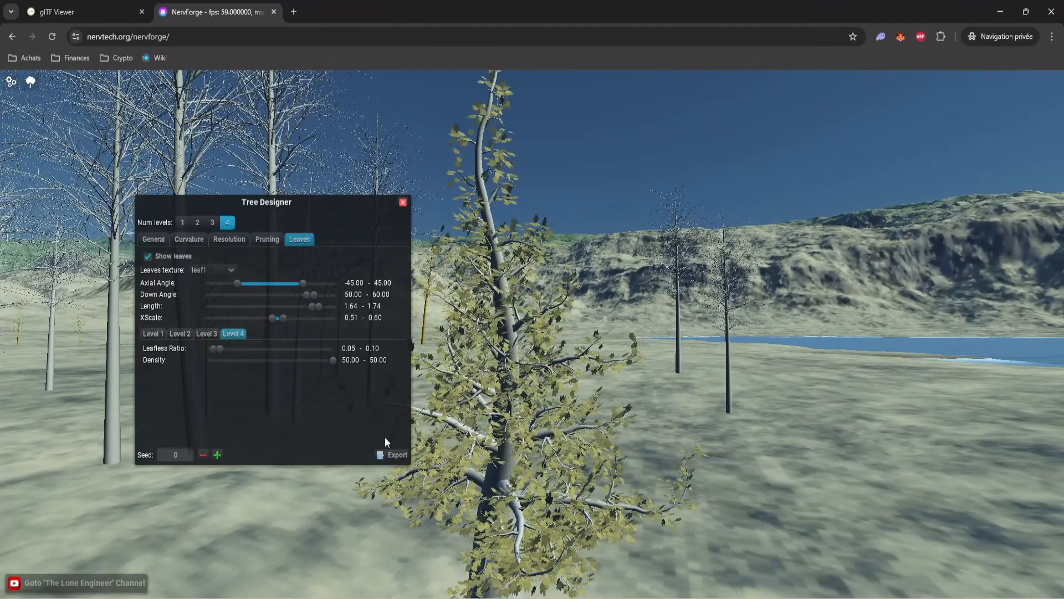
drag(557, 428, 593, 430)
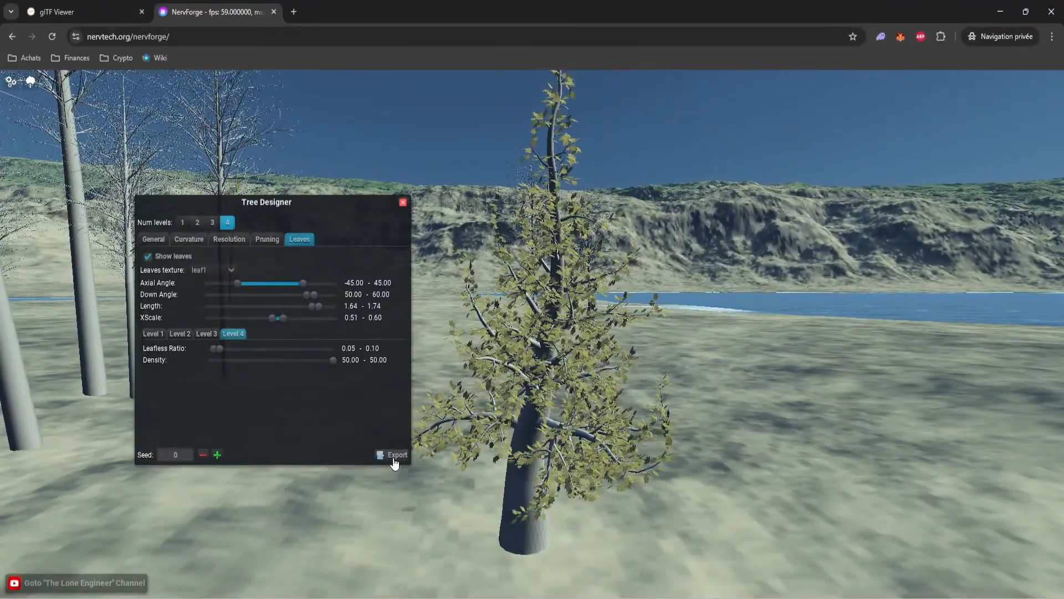
Export the tree to the downloads folder as tree6.gltf, replacing the existing file.
click(397, 458)
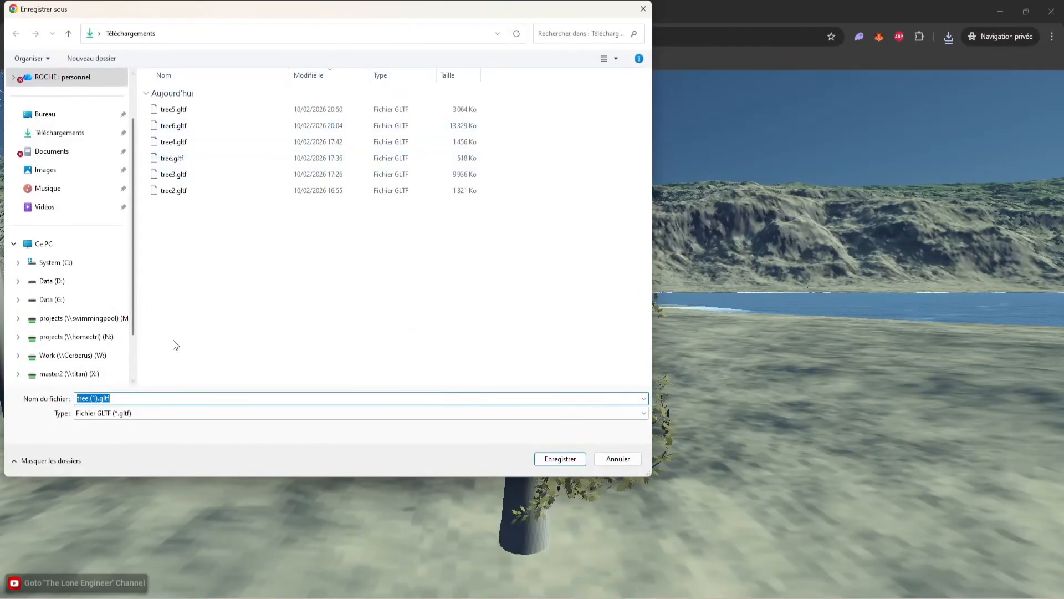
click(173, 126)
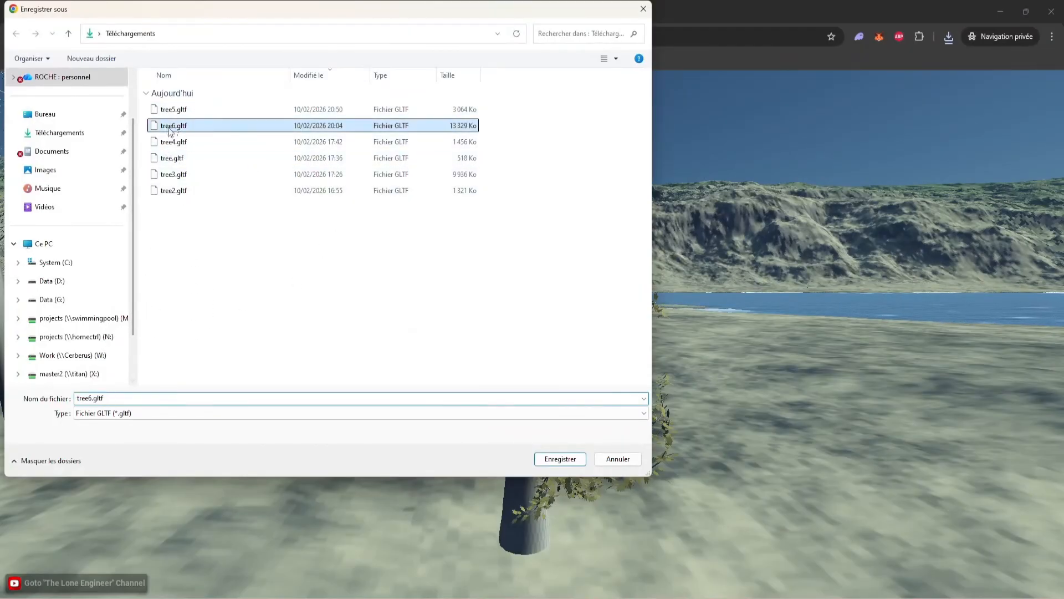
click(559, 459)
click(559, 305)
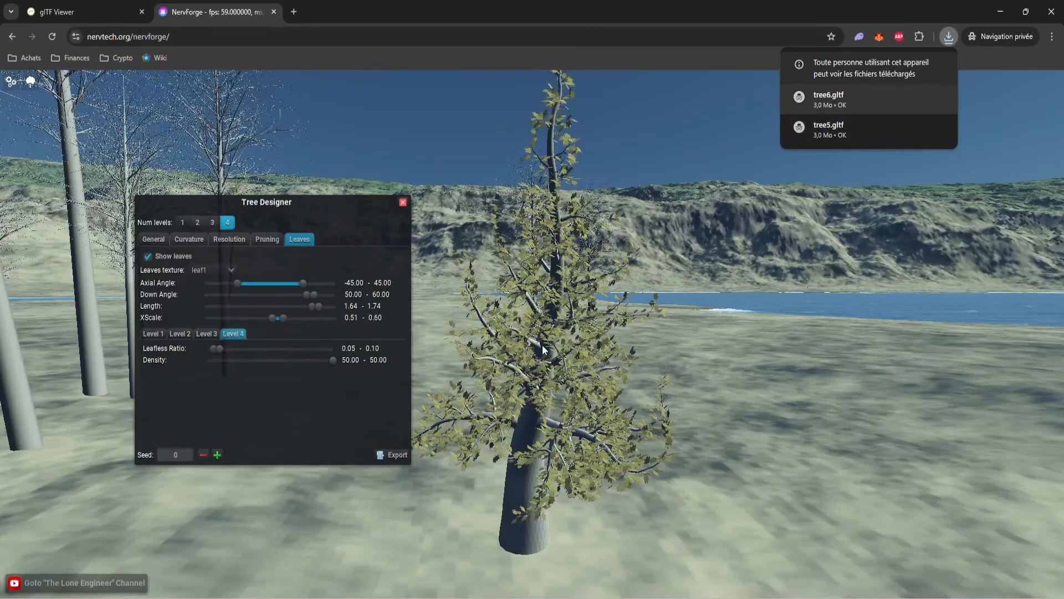
Load the exported tree6.gltf into the glTF Viewer and compare it with the tree in NervForge.
mouse_move(832, 105)
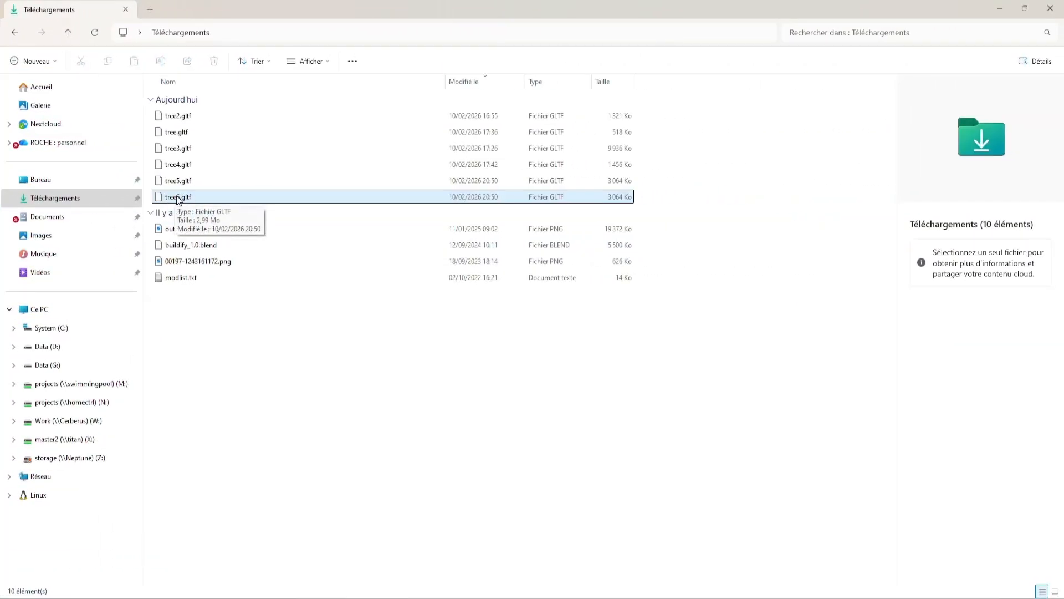
drag(178, 200, 527, 343)
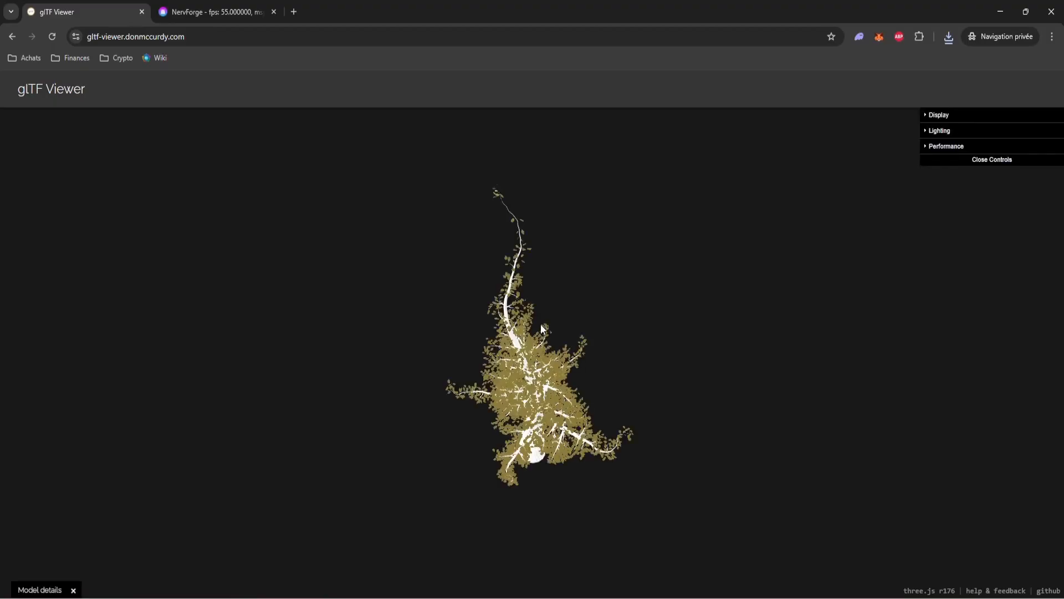
drag(547, 530, 523, 478)
click(199, 12)
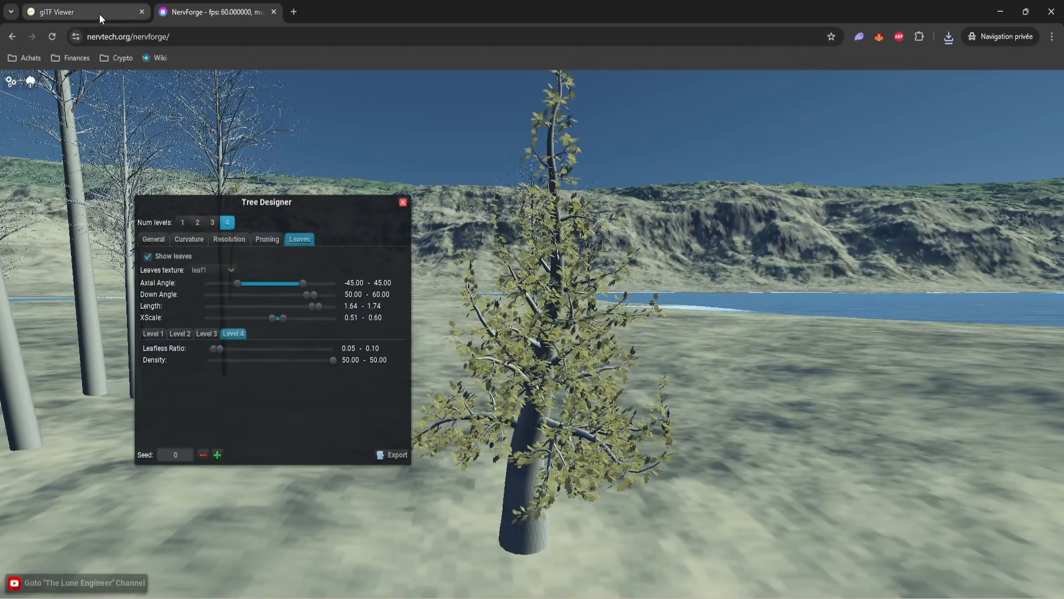
click(77, 13)
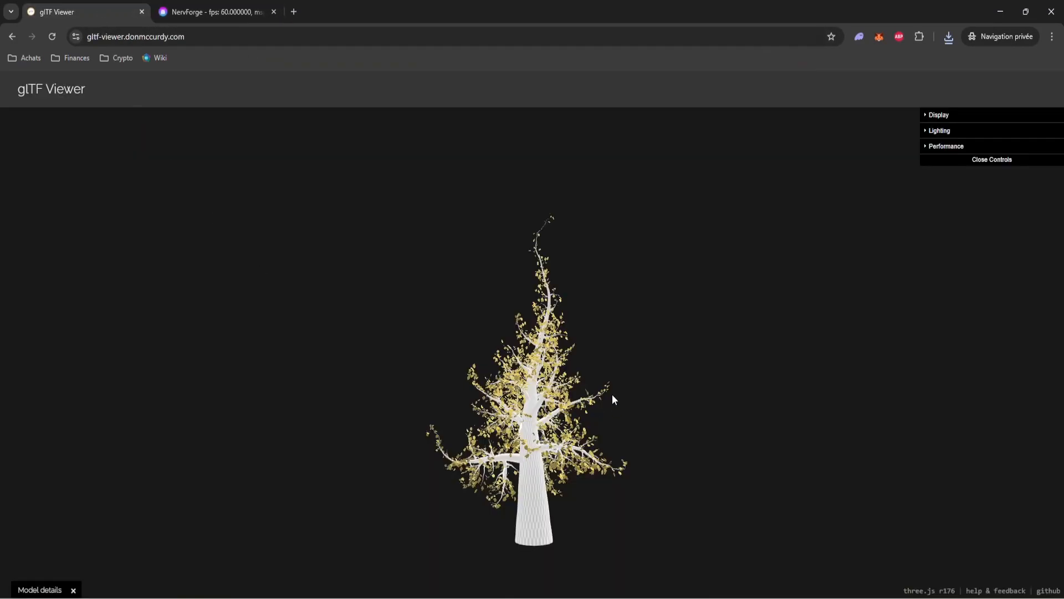
Check the model's validation report and examine the exported tree's leaves and branches up close from several angles.
click(40, 590)
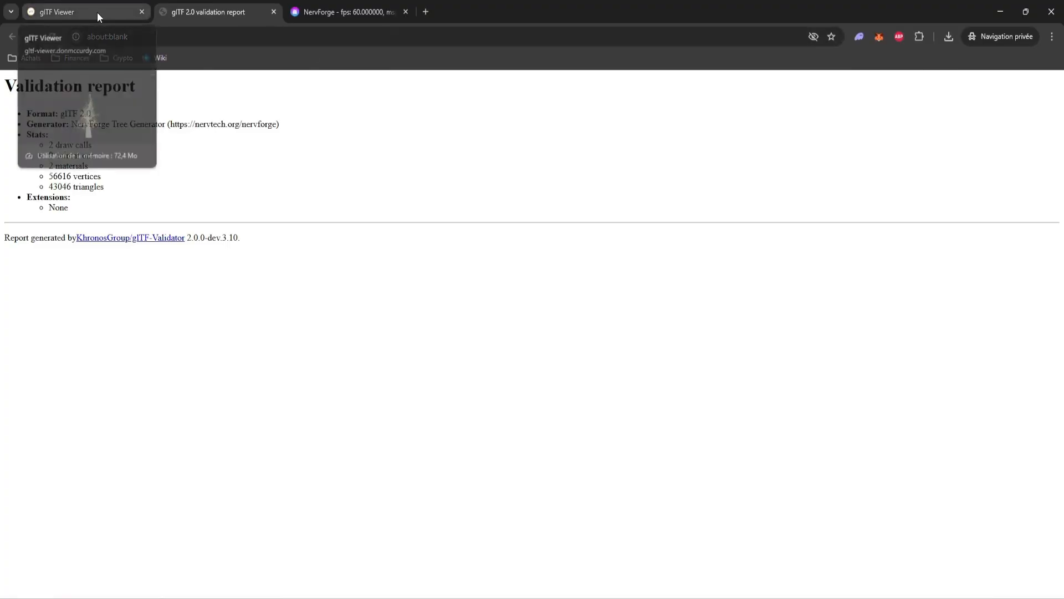
click(75, 12)
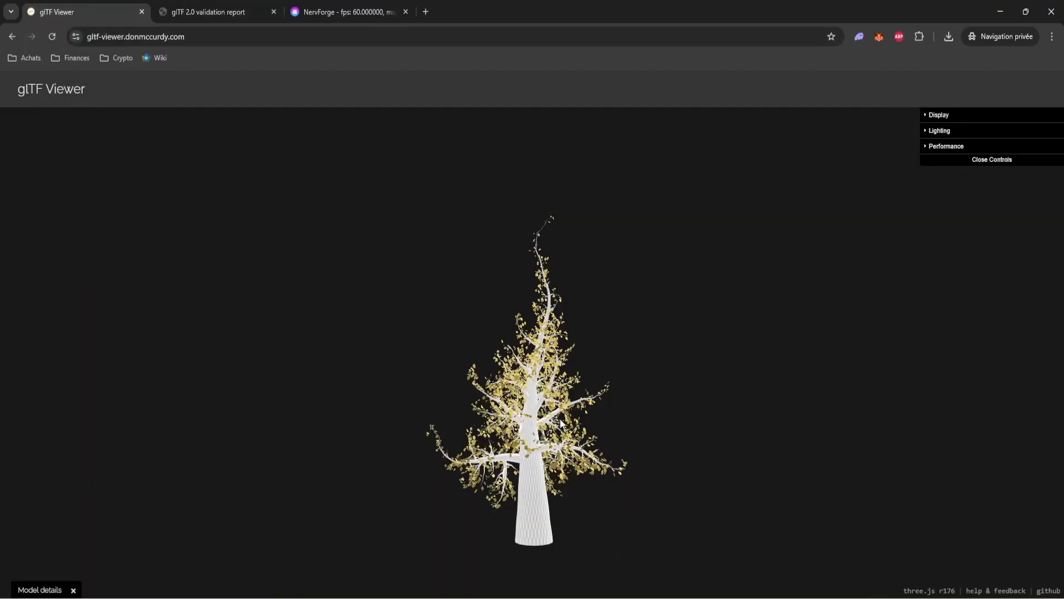
drag(501, 441, 530, 402)
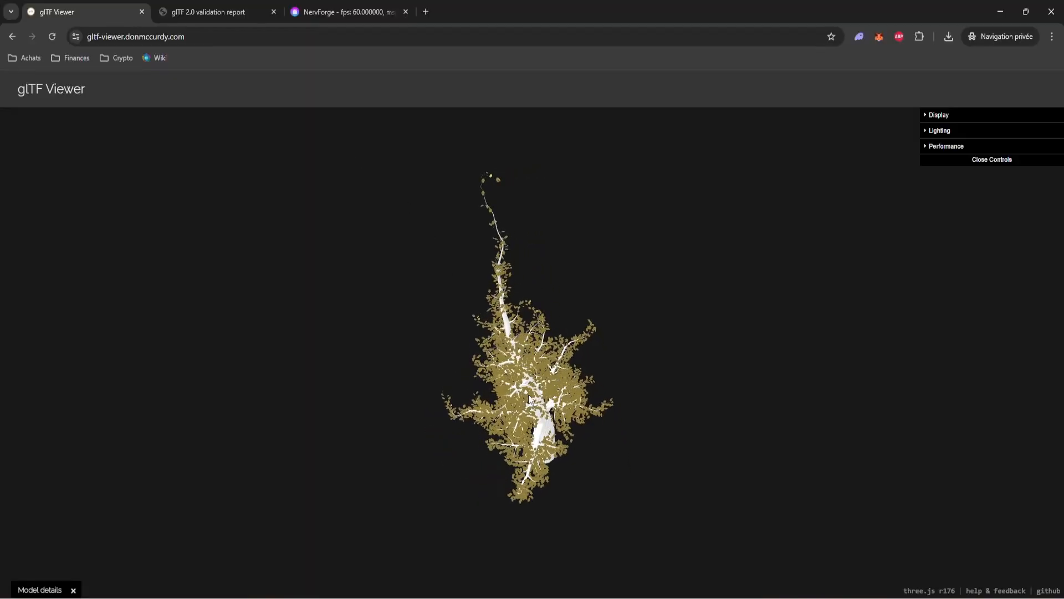
scroll(517, 407, up, 10)
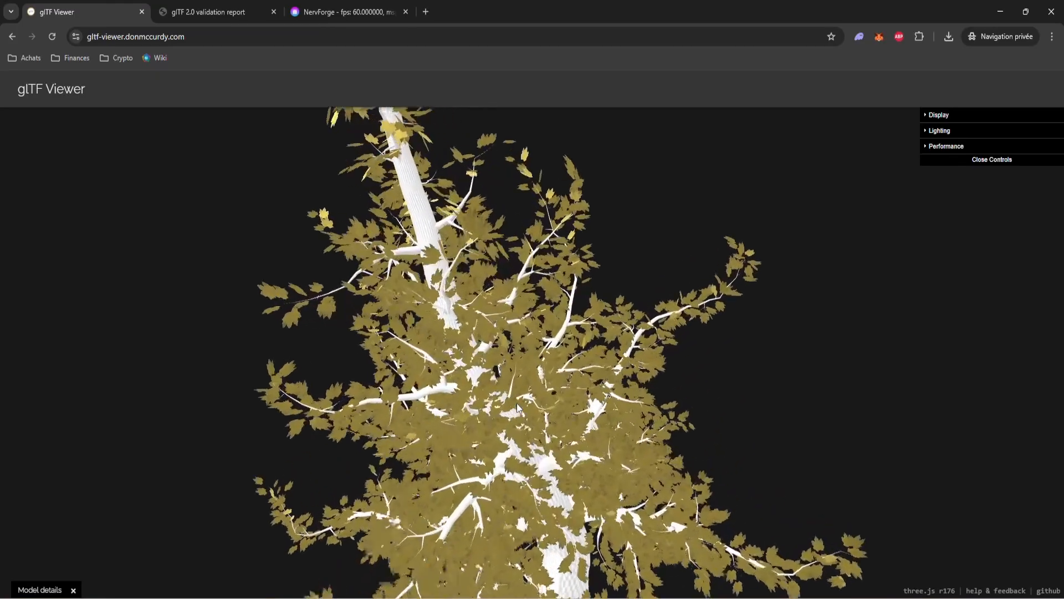
drag(531, 326, 594, 411)
drag(617, 455, 571, 463)
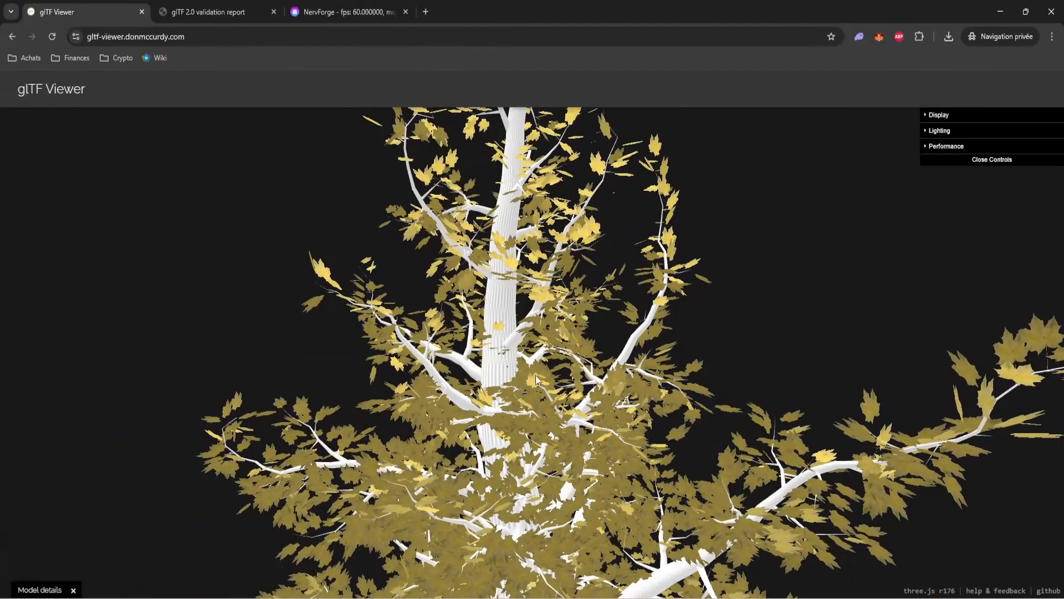
drag(525, 355, 480, 376)
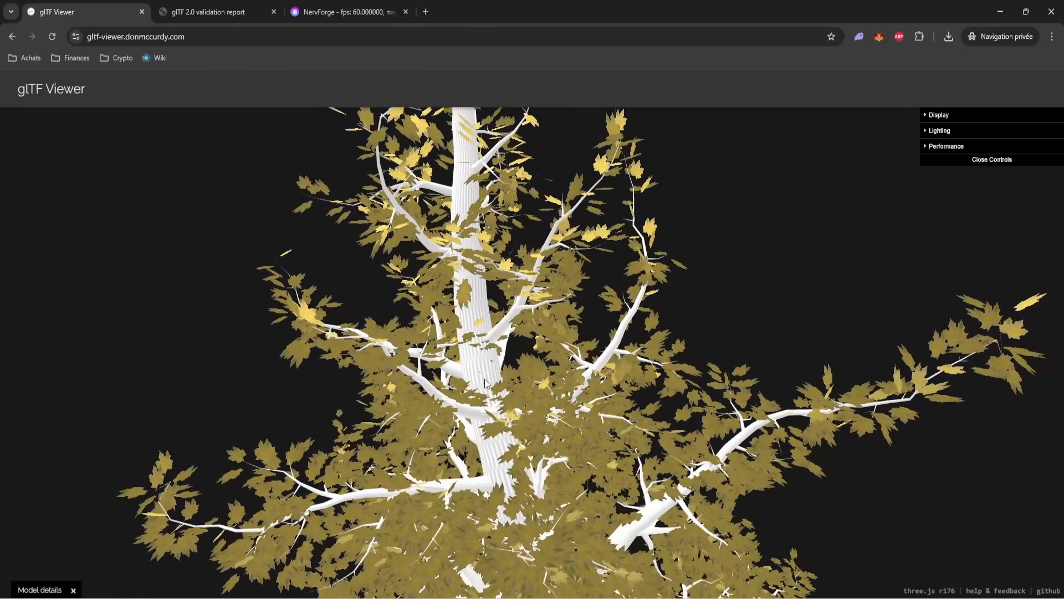
drag(491, 482, 499, 458)
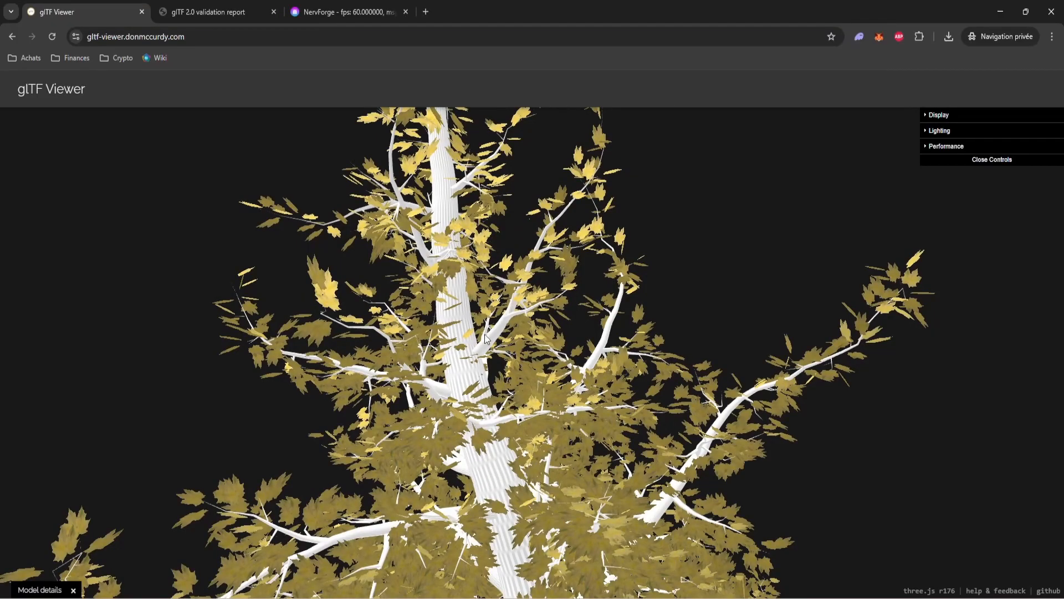
Switch back to NervForge and view the leafy tree from another side and farther away.
click(333, 12)
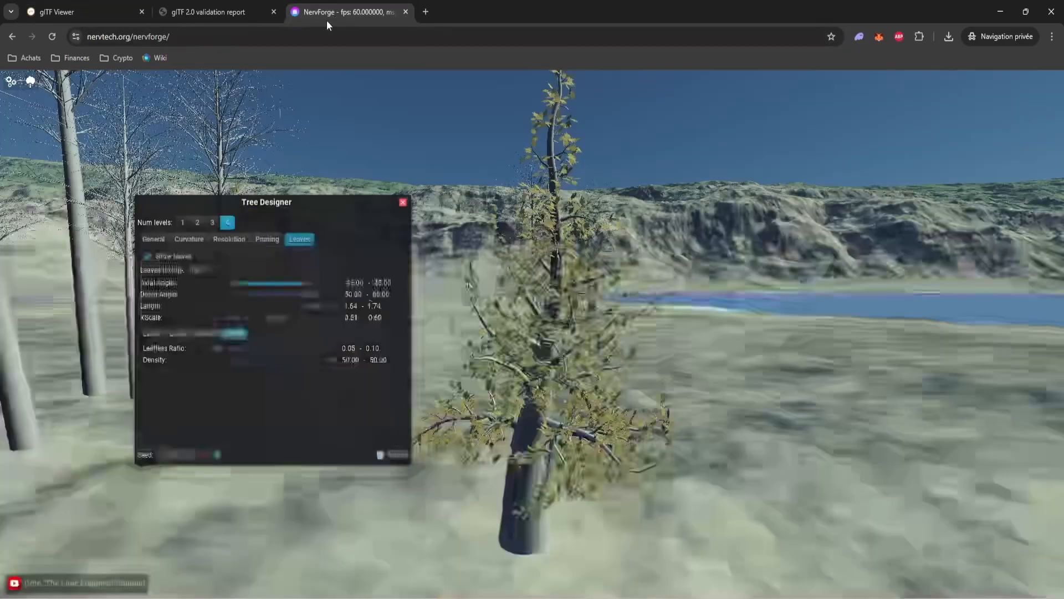
drag(539, 458, 610, 329)
key(s)
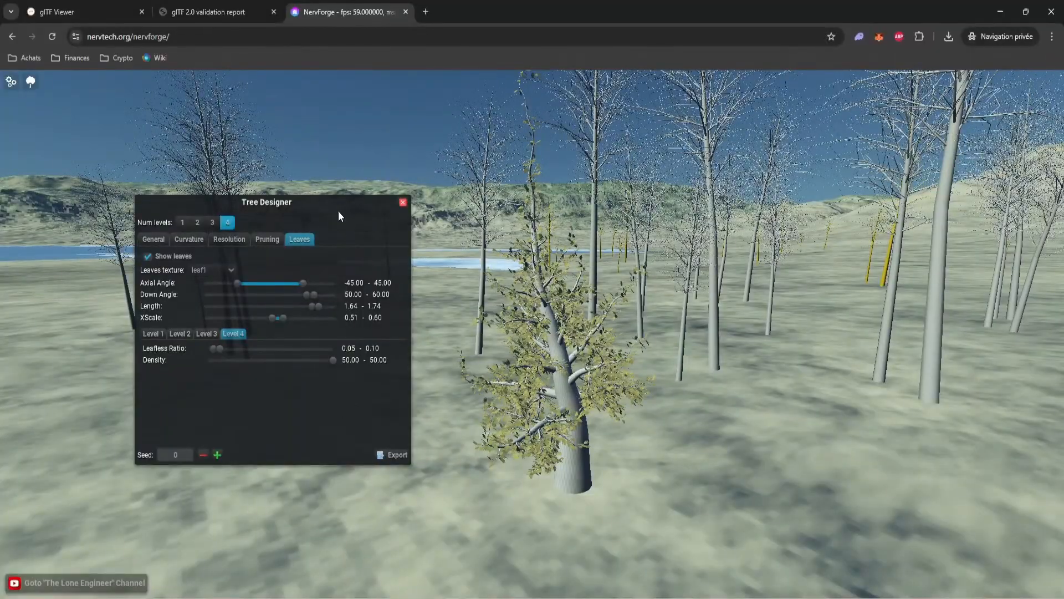
drag(350, 203, 374, 203)
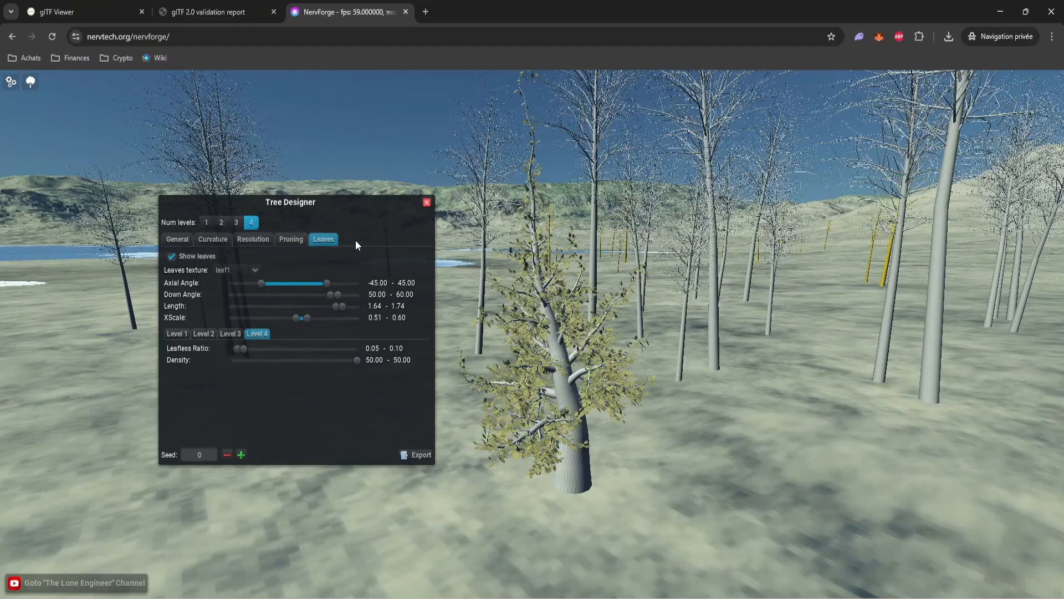
drag(376, 205, 369, 206)
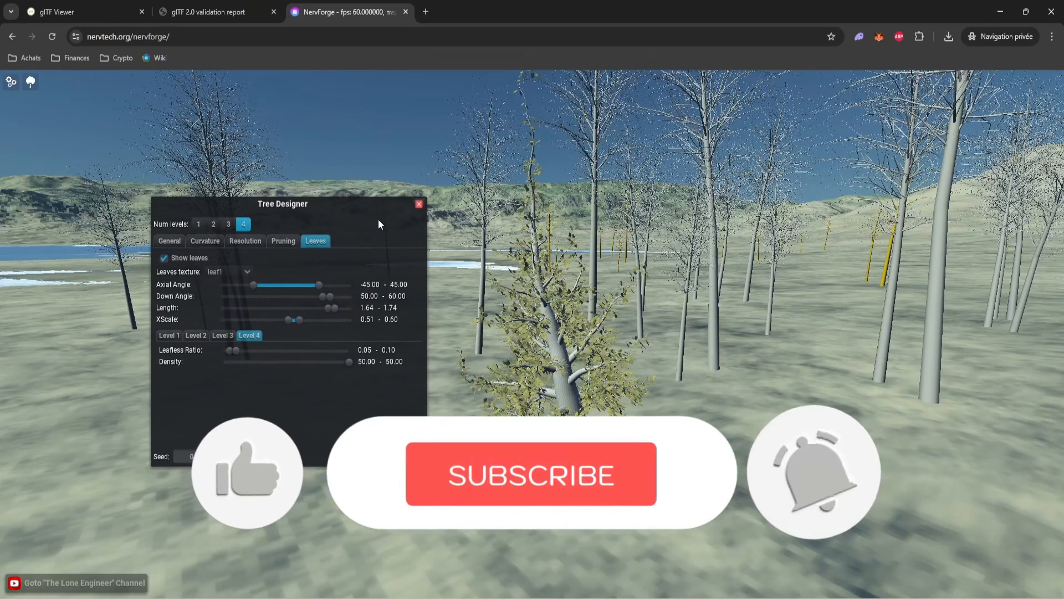